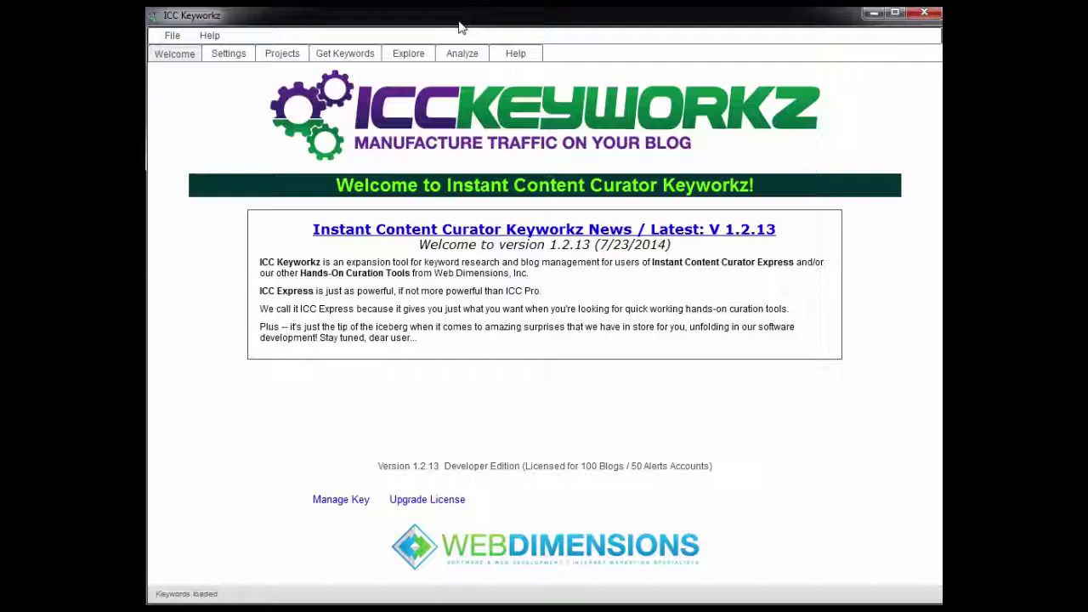
- Load the German Shepherds project, look over its keyword hierarchy and open its linked blog
{"action": "left_click", "coordinate": [286, 56]}
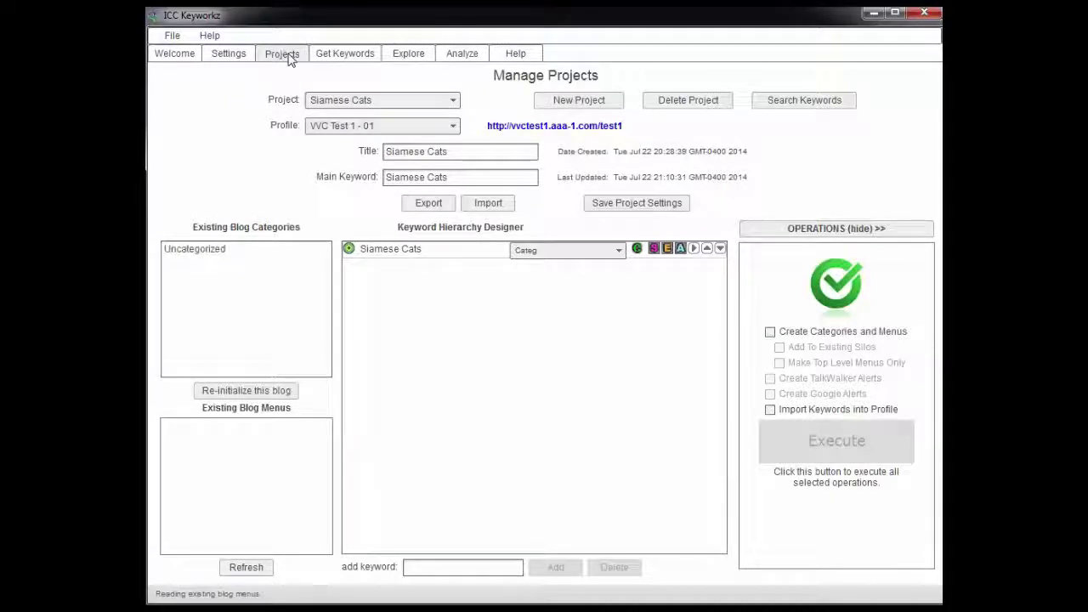
{"action": "left_click", "coordinate": [349, 103]}
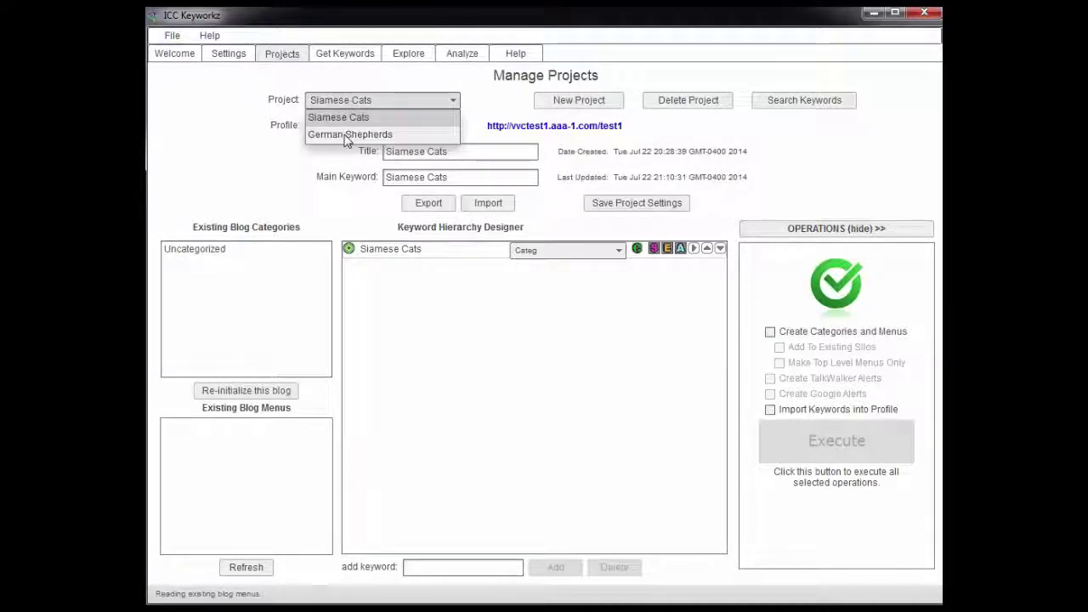
{"action": "left_click", "coordinate": [341, 134]}
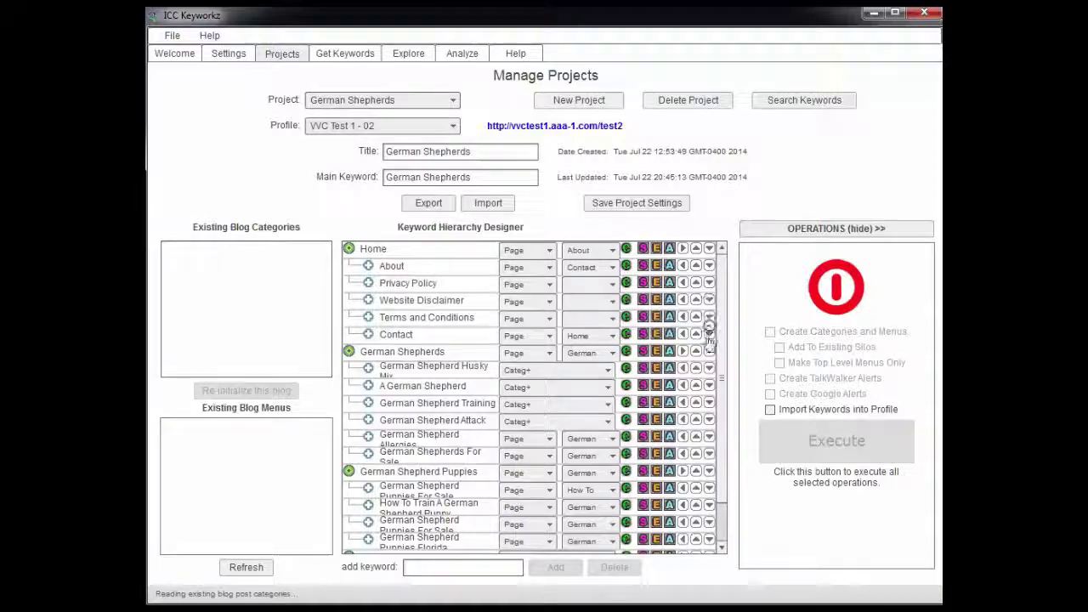
{"action": "left_click_drag", "start_coordinate": [721, 287], "coordinate": [726, 344]}
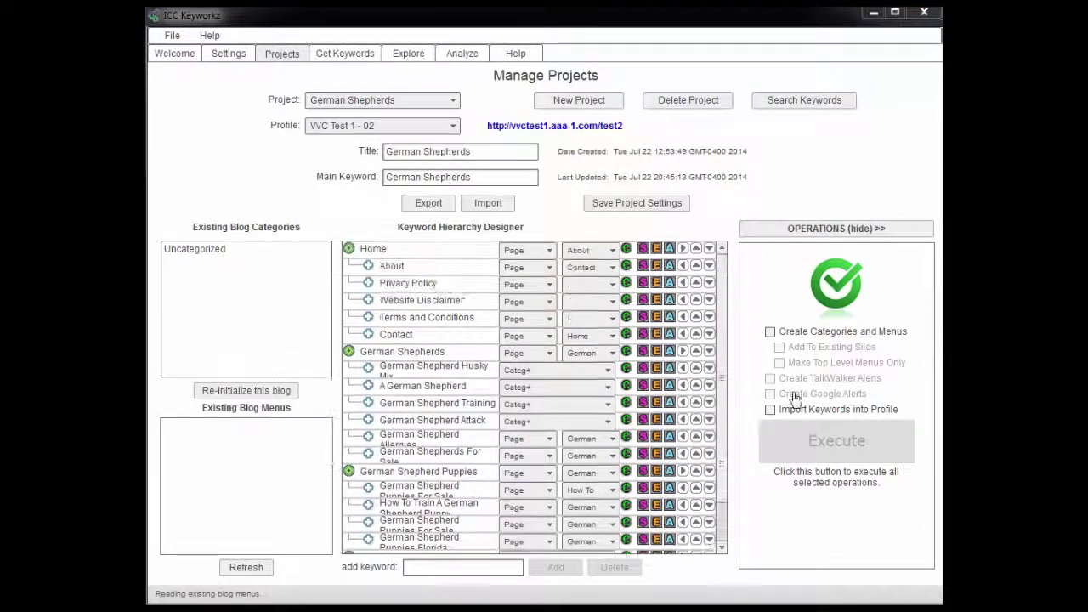
{"action": "left_click", "coordinate": [598, 128]}
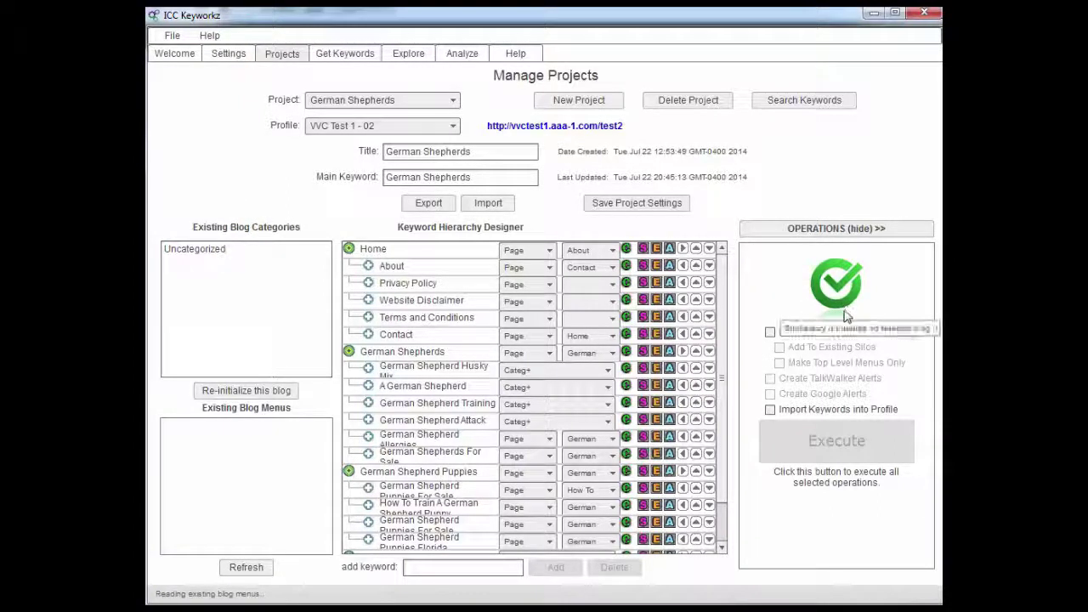
- Enable the Create Categories and Menus operation and look through the project's keyword hierarchy down to German Shepherd Rescue
{"action": "left_click", "coordinate": [770, 332]}
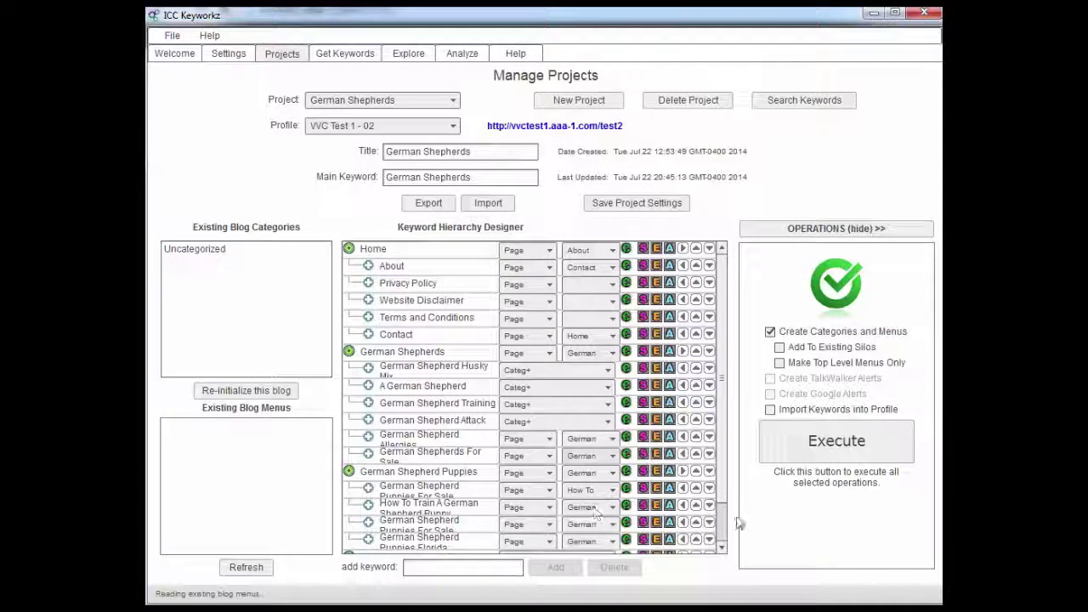
{"action": "left_click_drag", "start_coordinate": [730, 393], "coordinate": [737, 364]}
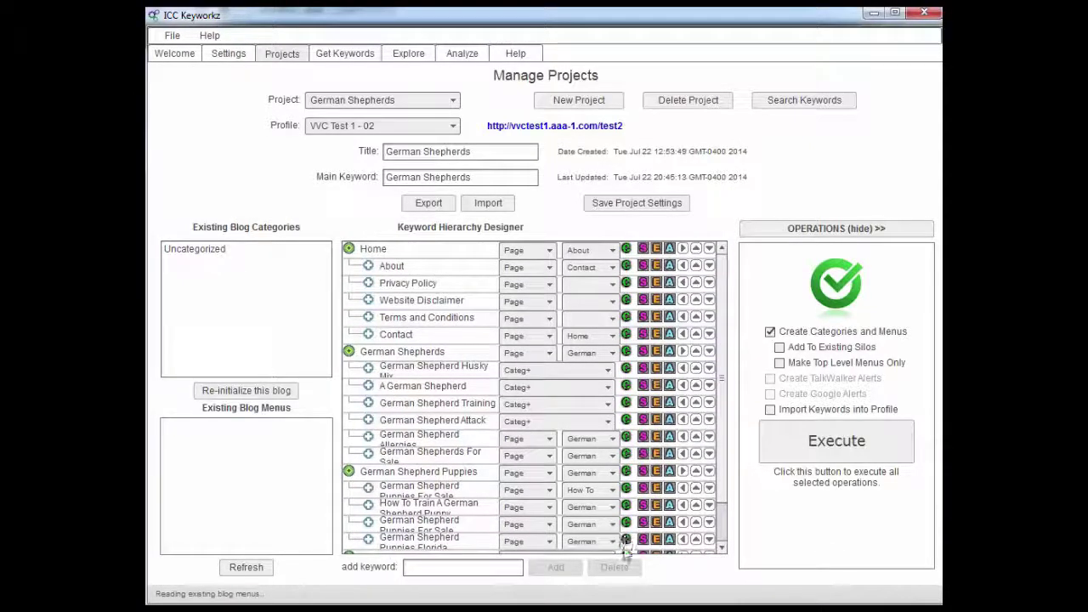
{"action": "left_click", "coordinate": [724, 531]}
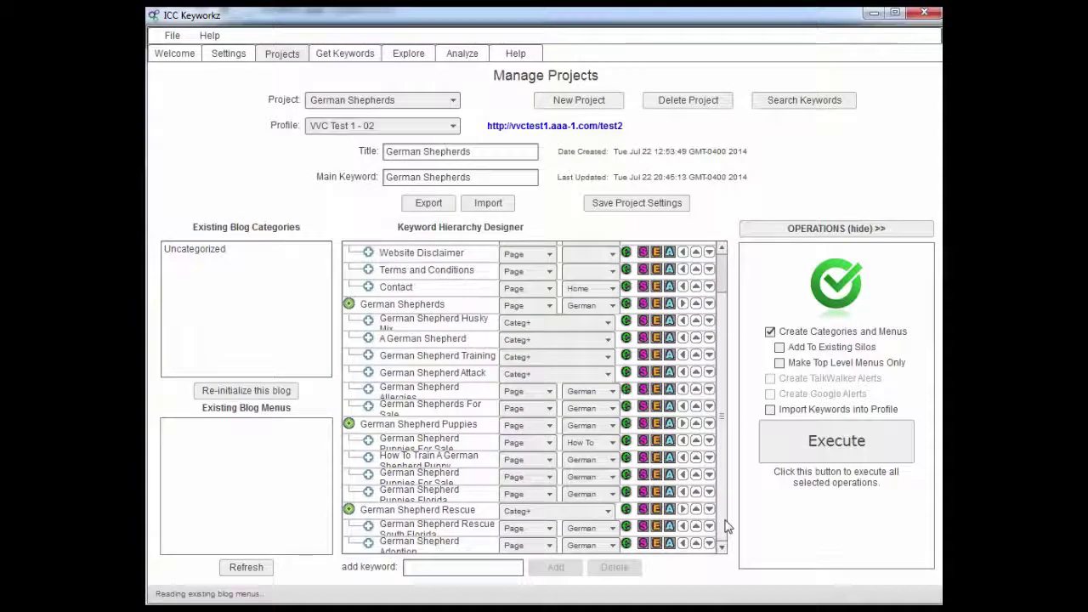
{"action": "left_click_drag", "start_coordinate": [723, 522], "coordinate": [739, 460]}
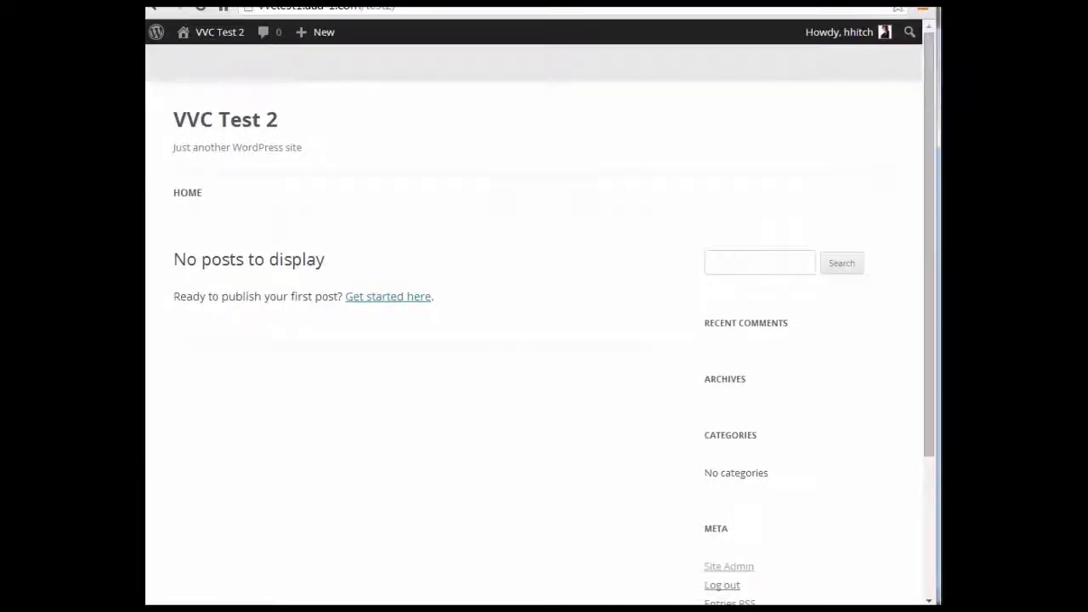
- Switch to the VVC Test 2 blog's theme administration in the browser, activate the Magazine Basic theme and start customizing it
{"action": "left_click", "coordinate": [157, 9]}
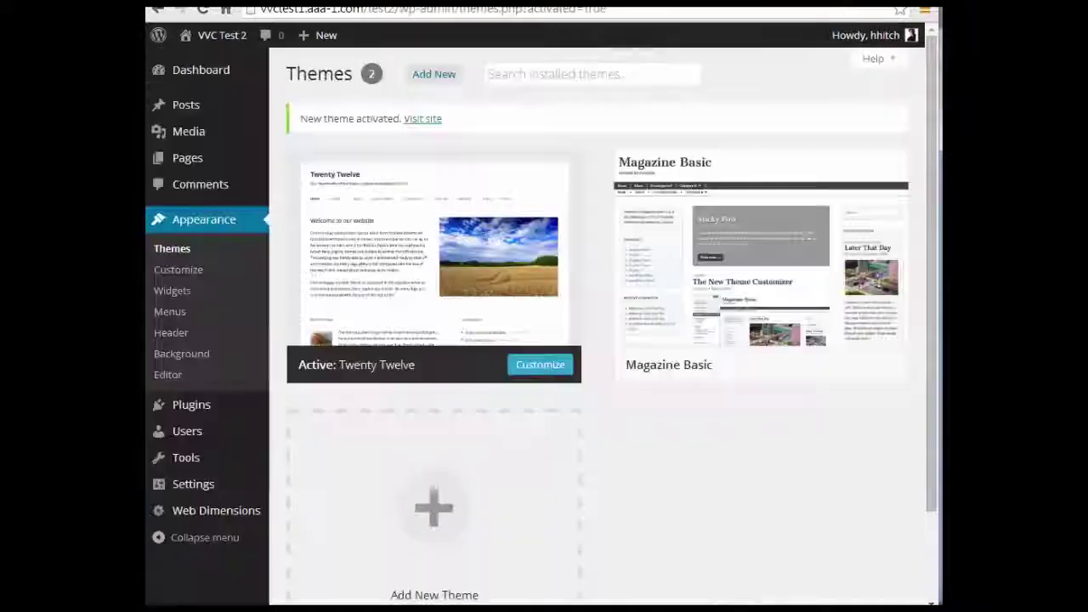
{"action": "left_click", "coordinate": [795, 367]}
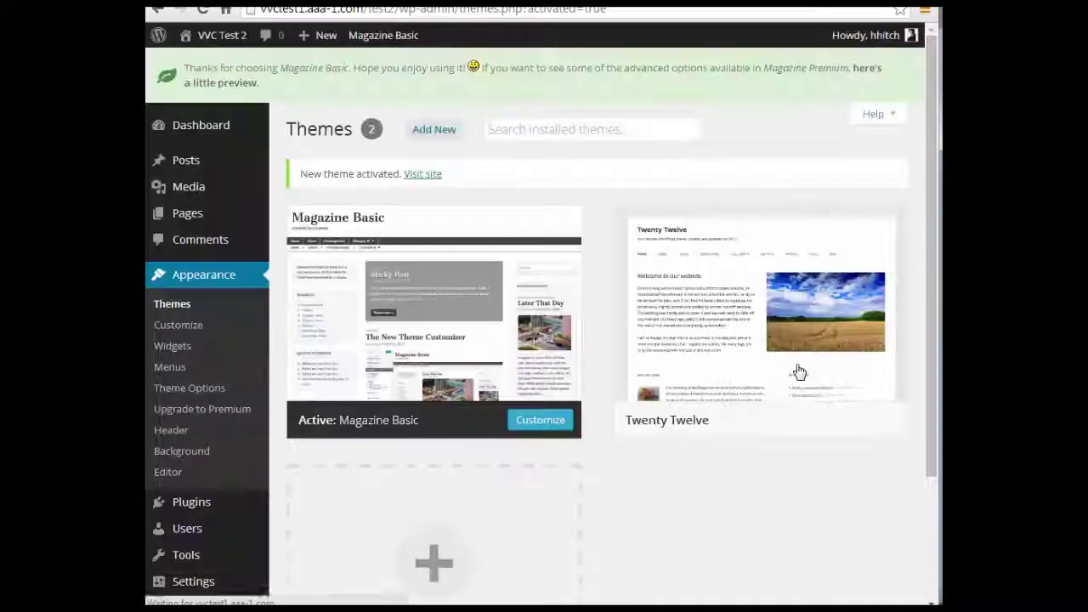
{"action": "left_click", "coordinate": [184, 331]}
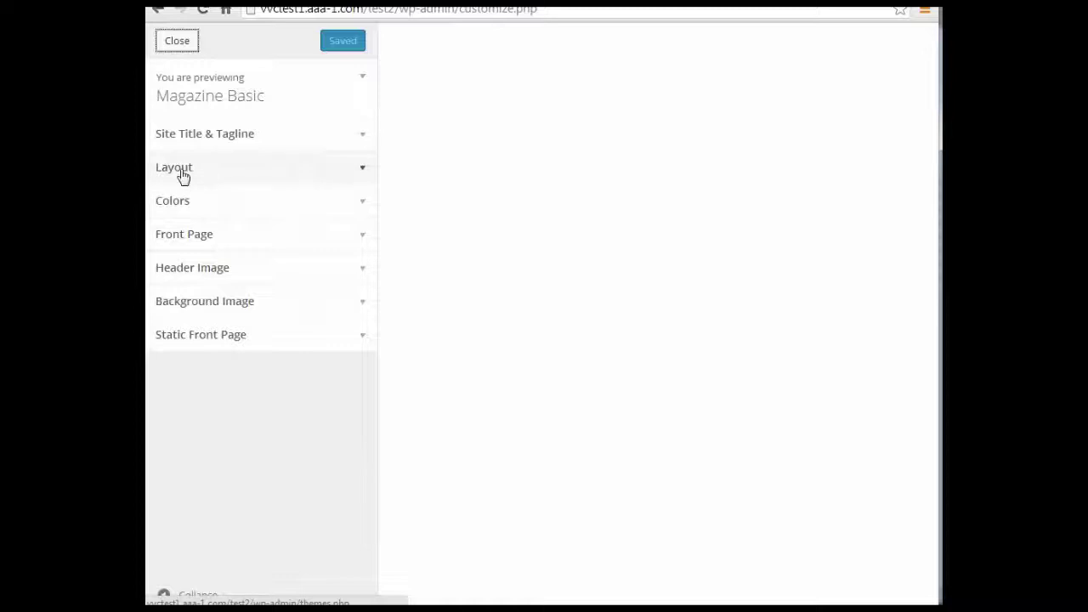
- Set the main content width to 66% in the Magazine Basic theme's layout settings
{"action": "left_click", "coordinate": [183, 174]}
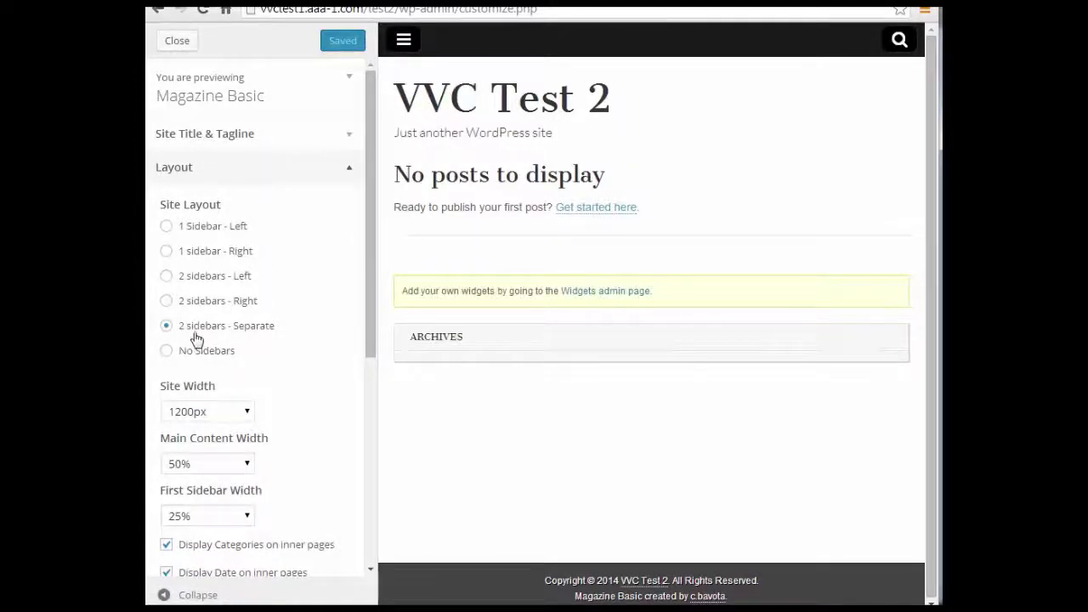
{"action": "scroll", "coordinate": [374, 316], "scroll_direction": "down", "scroll_amount": 3}
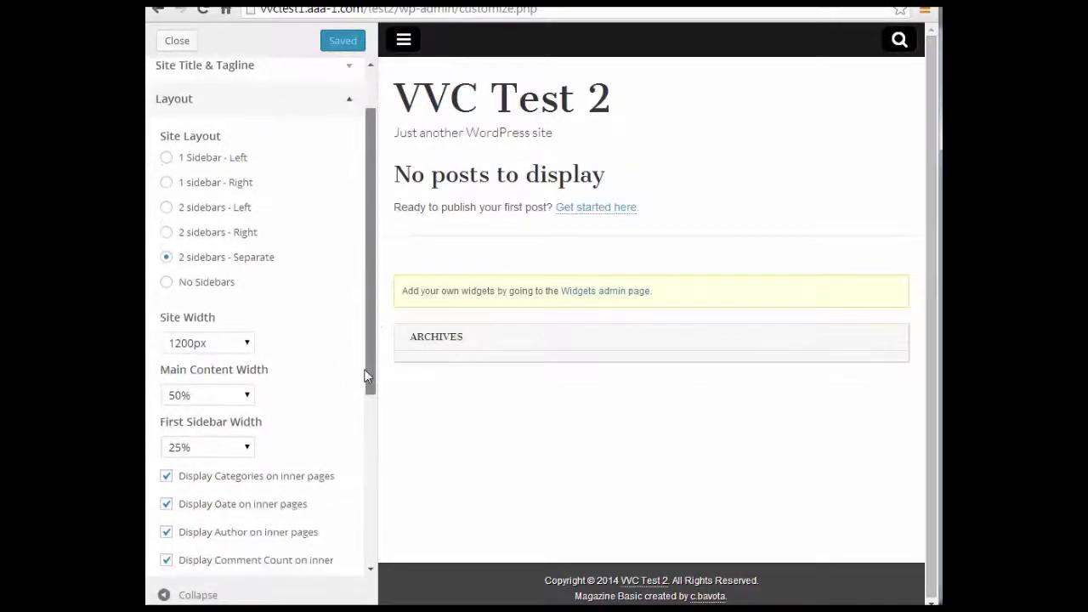
{"action": "left_click", "coordinate": [211, 332]}
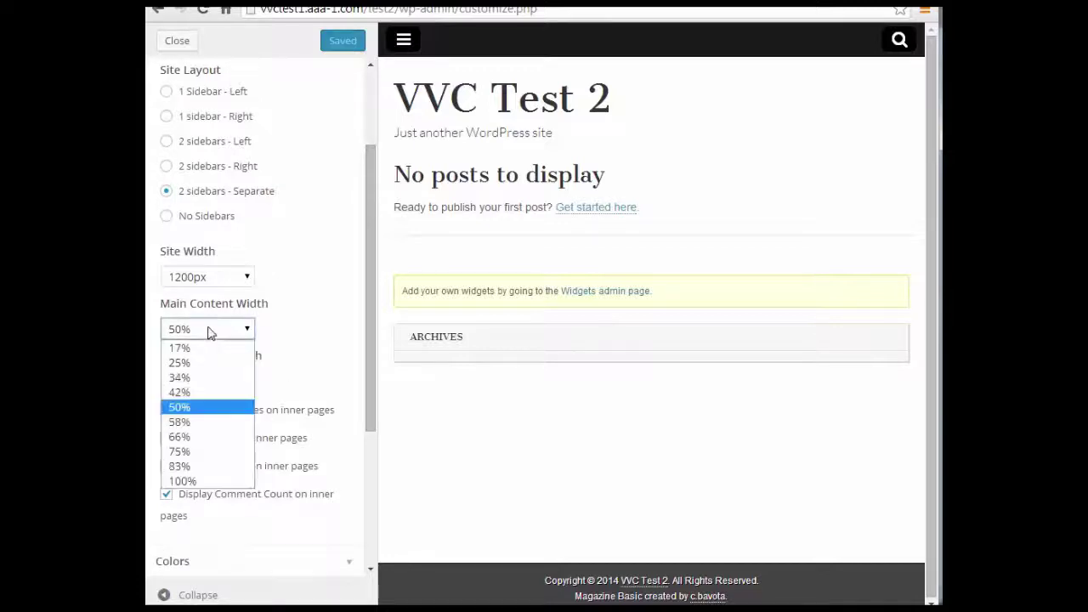
{"action": "left_click", "coordinate": [182, 438]}
{"action": "scroll", "coordinate": [371, 329], "scroll_direction": "down", "scroll_amount": 1}
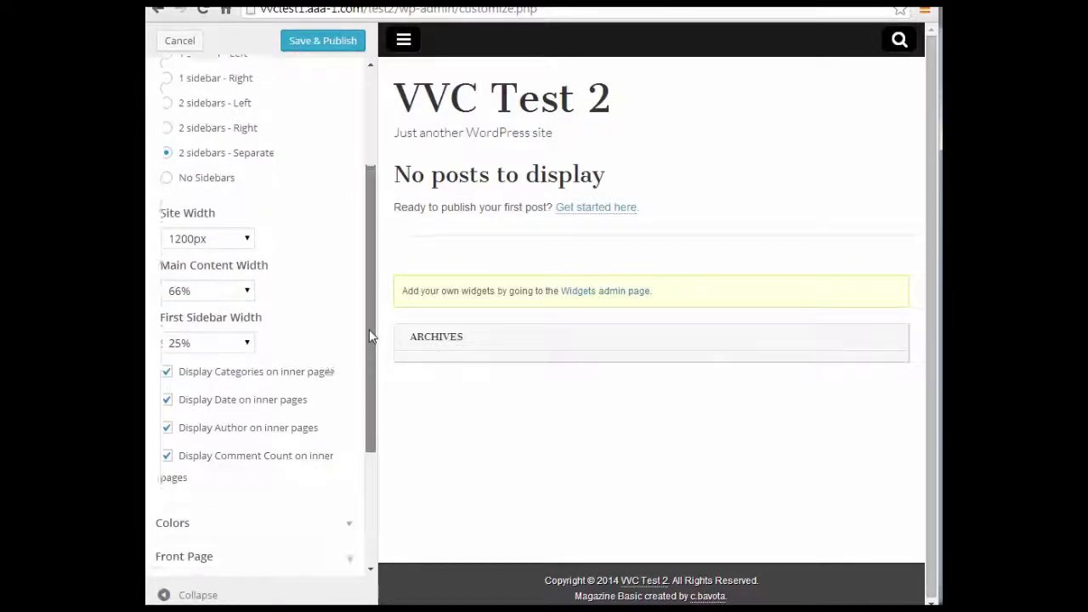
- Set the front page grid layout to Single - Three Columns, then save and publish the theme customization and close it
{"action": "scroll", "coordinate": [374, 272], "scroll_direction": "up", "scroll_amount": 4}
{"action": "left_click_drag", "start_coordinate": [378, 218], "coordinate": [372, 457]}
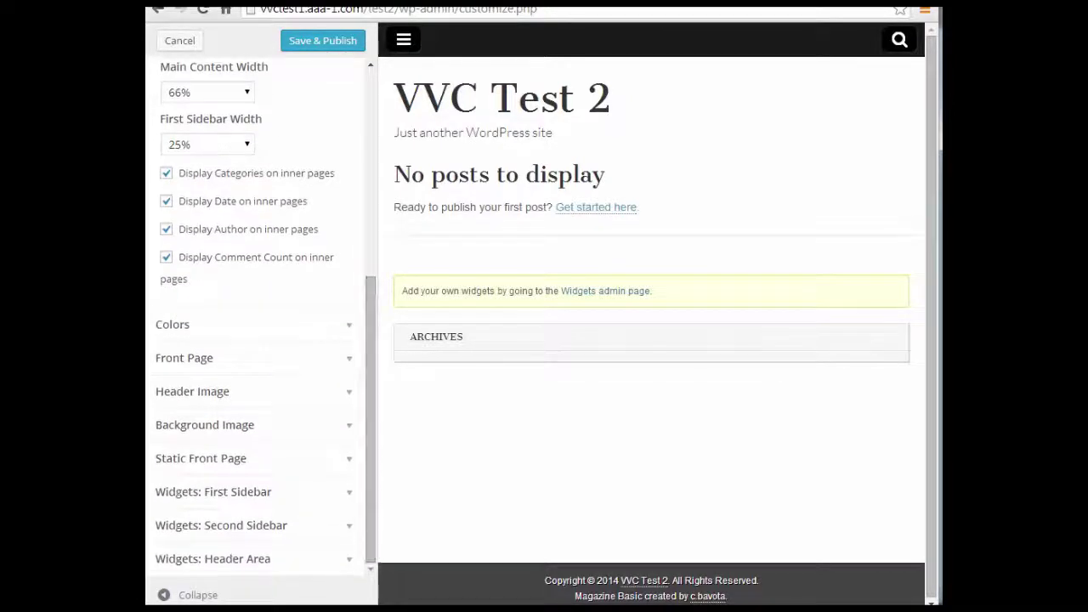
{"action": "scroll", "coordinate": [255, 340], "scroll_direction": "up", "scroll_amount": 2}
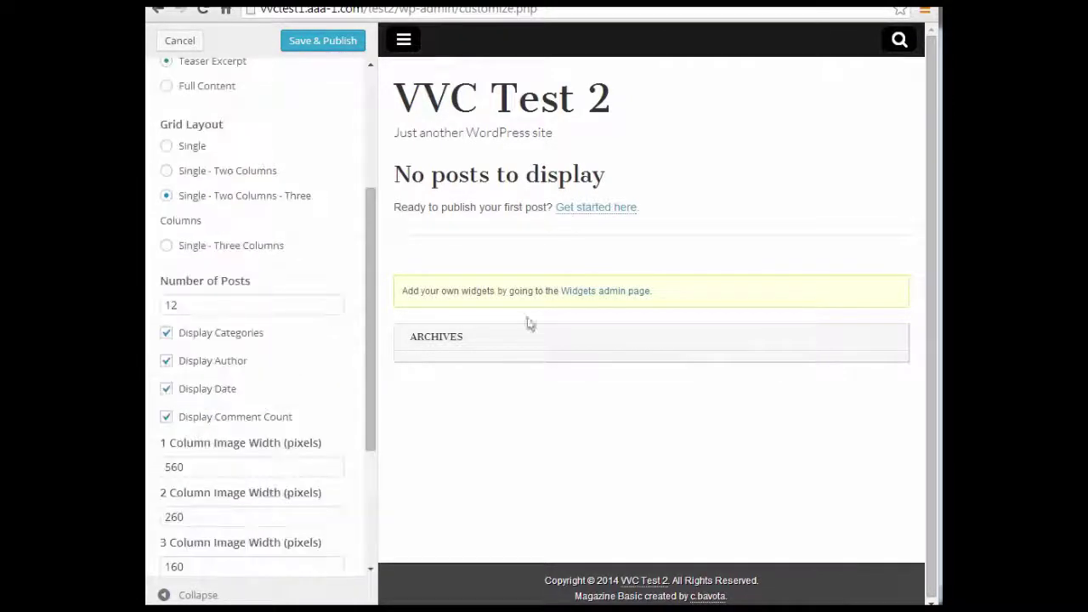
{"action": "left_click", "coordinate": [167, 246]}
{"action": "left_click", "coordinate": [170, 305]}
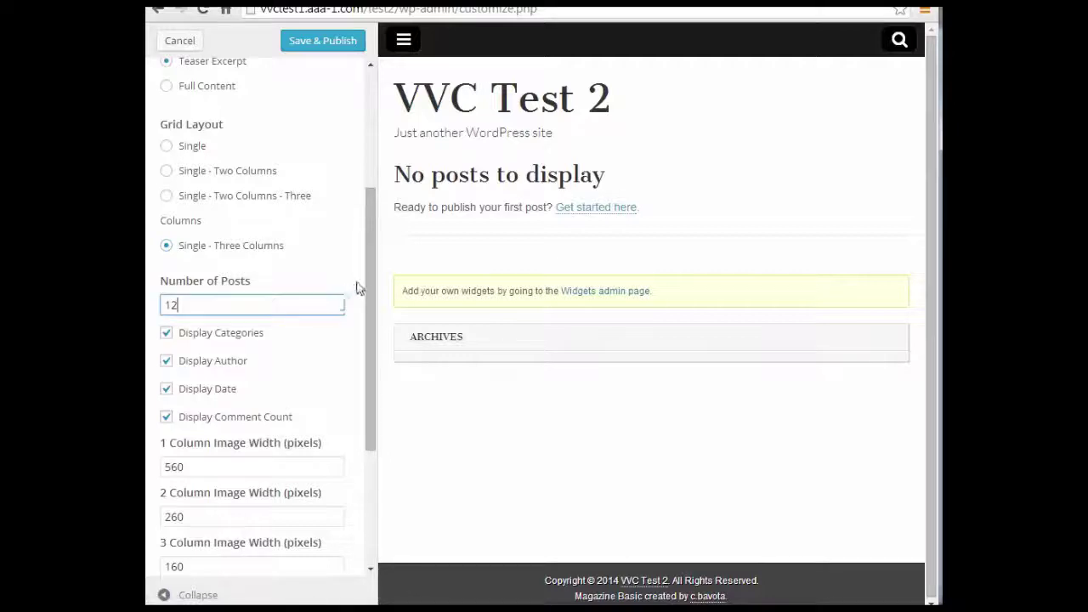
{"action": "left_click_drag", "start_coordinate": [369, 273], "coordinate": [375, 152]}
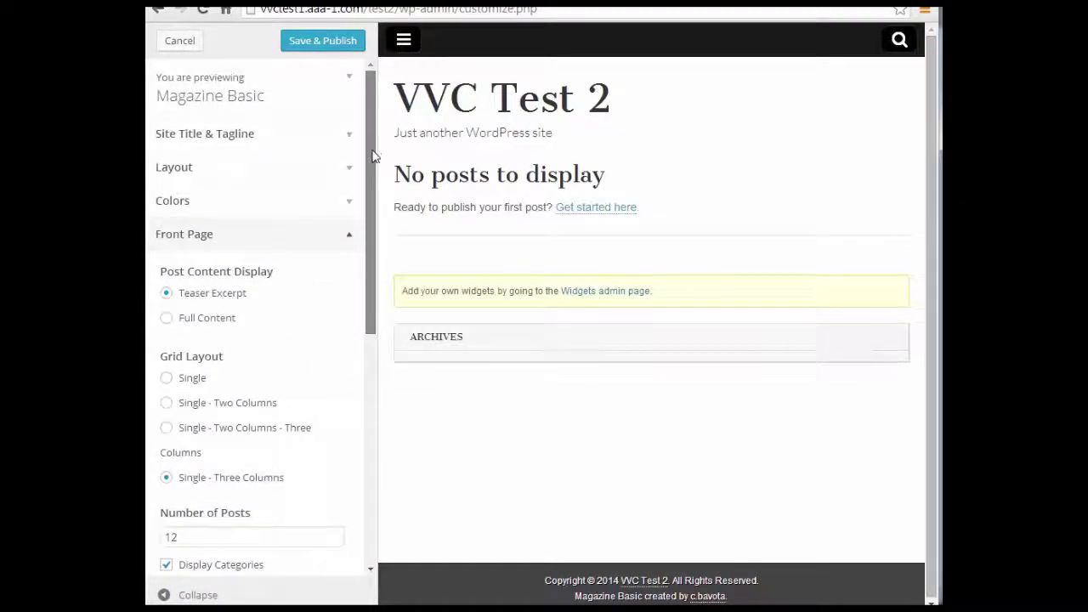
{"action": "left_click", "coordinate": [328, 44]}
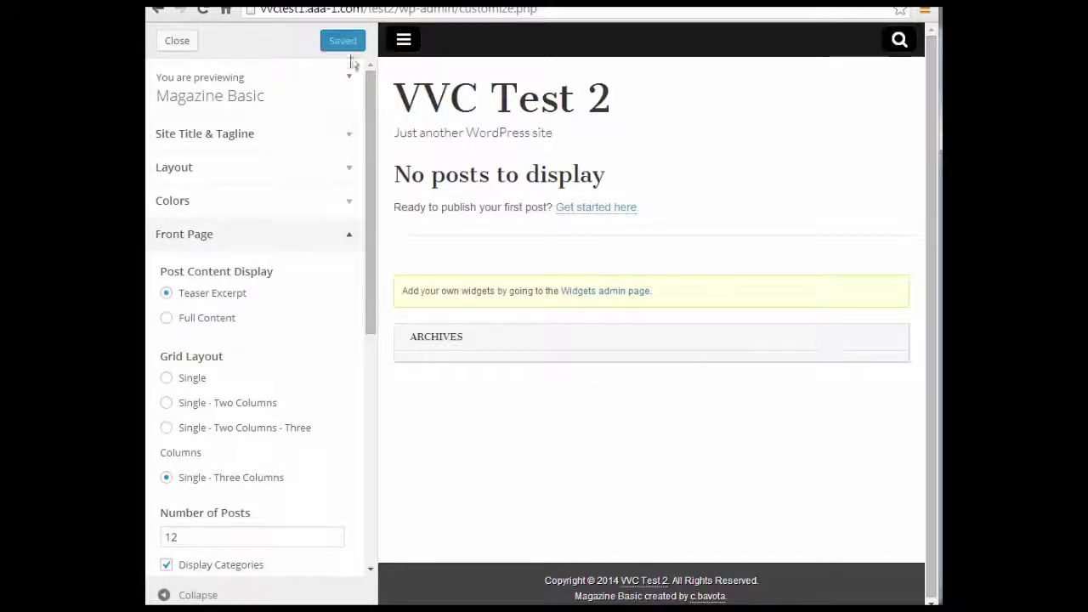
{"action": "left_click", "coordinate": [177, 43]}
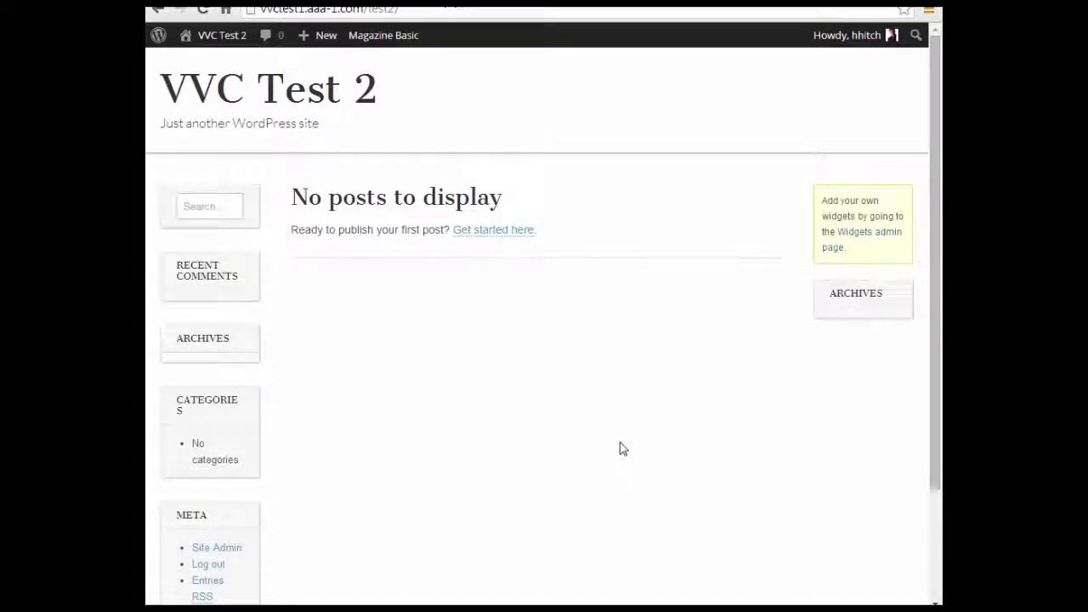
- Switch back to ICC Keyworkz and execute the category and menu creation for the German Shepherds project
{"action": "key", "text": "alt+Tab"}
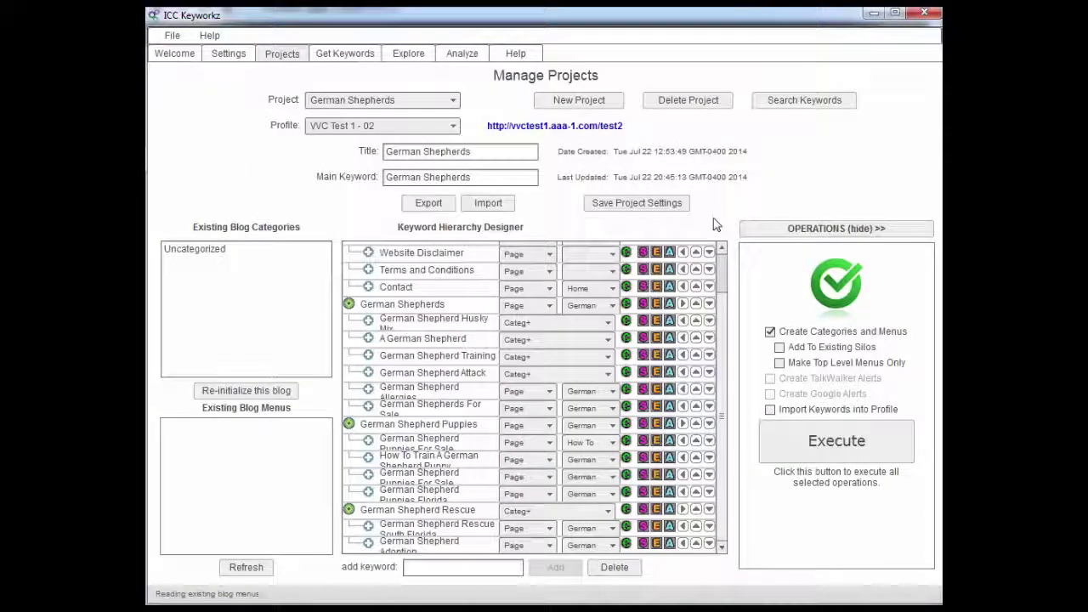
{"action": "scroll", "coordinate": [721, 334], "scroll_direction": "up", "scroll_amount": 1}
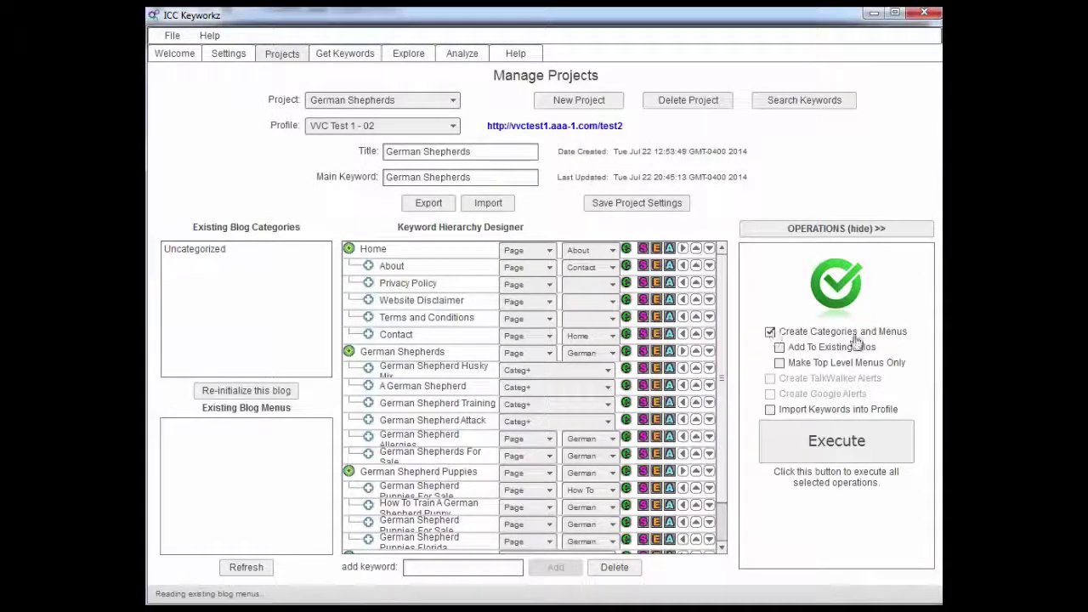
{"action": "left_click", "coordinate": [842, 448]}
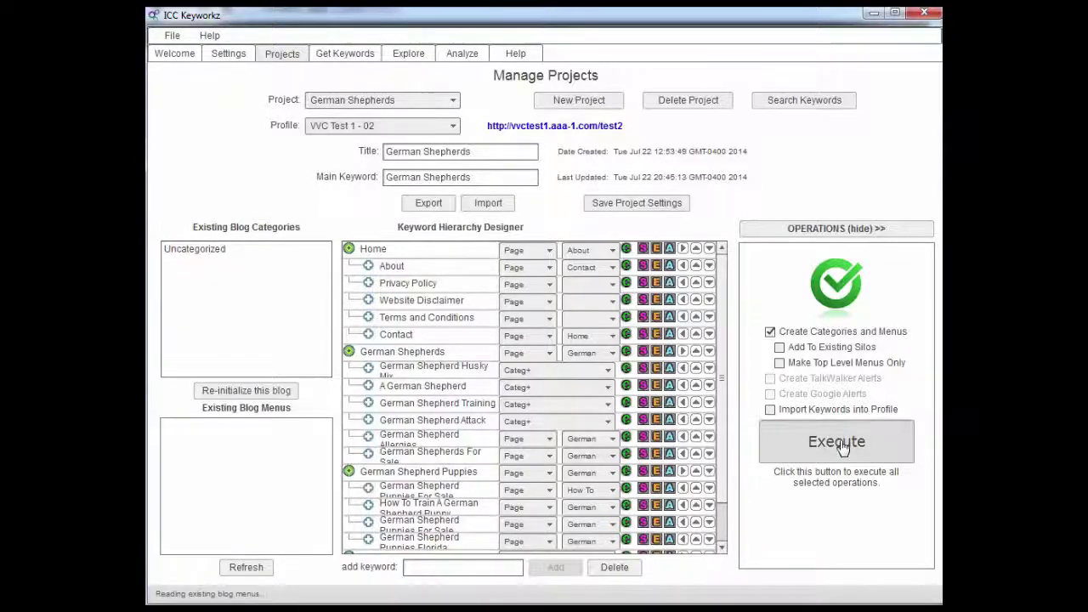
{"action": "left_click", "coordinate": [609, 360]}
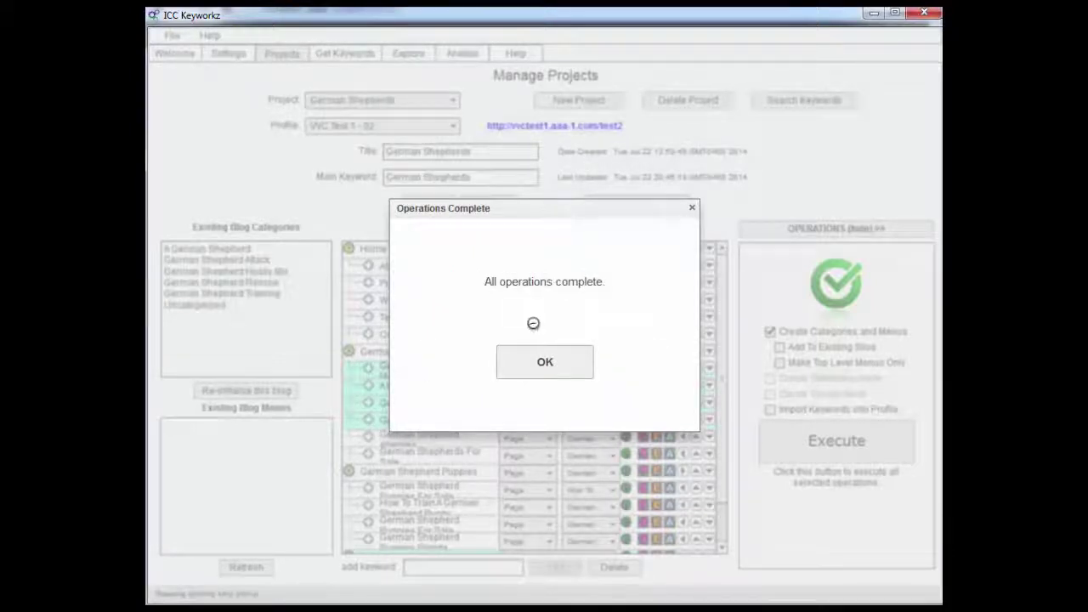
{"action": "left_click", "coordinate": [537, 375]}
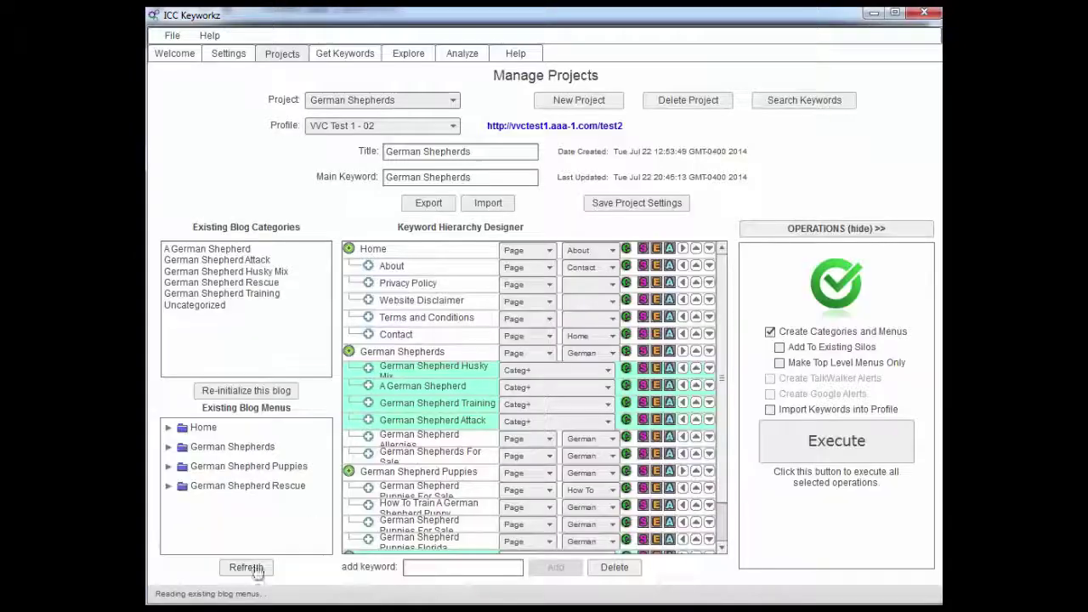
- Expand the Home, German Shepherds, German Shepherd Puppies and German Shepherd Rescue blog menus and examine the existing categories
{"action": "left_click", "coordinate": [168, 486]}
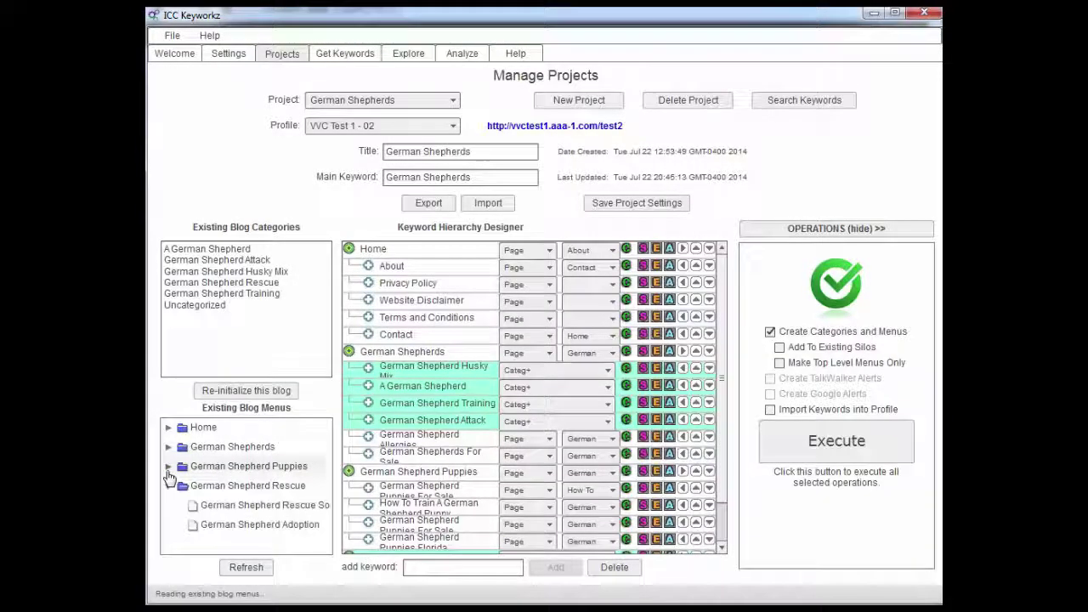
{"action": "left_click", "coordinate": [168, 466]}
{"action": "left_click", "coordinate": [168, 446]}
{"action": "left_click", "coordinate": [168, 428]}
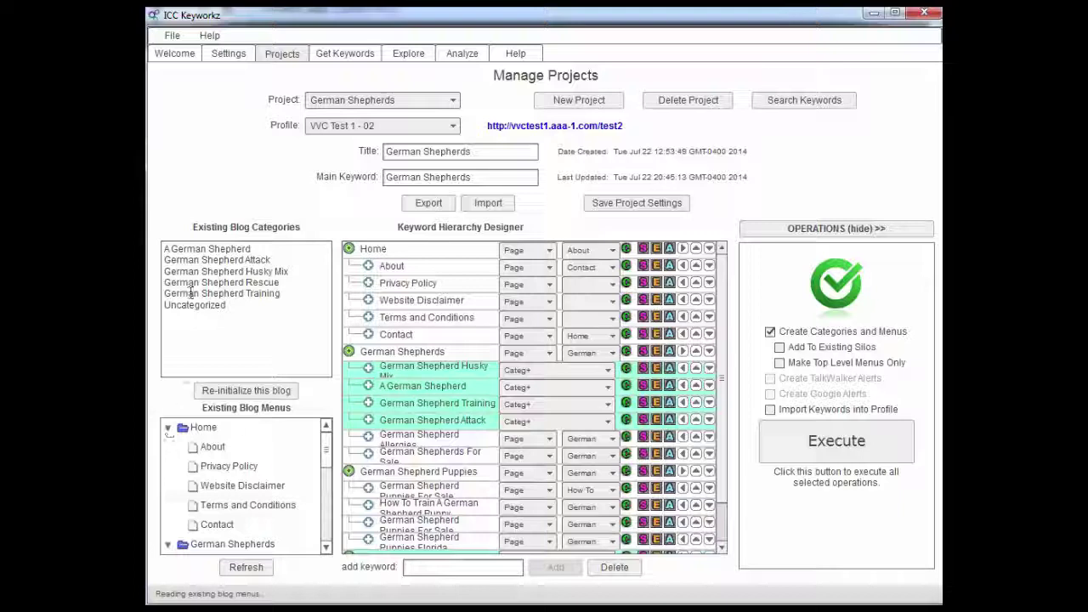
{"action": "left_click_drag", "start_coordinate": [290, 295], "coordinate": [165, 259]}
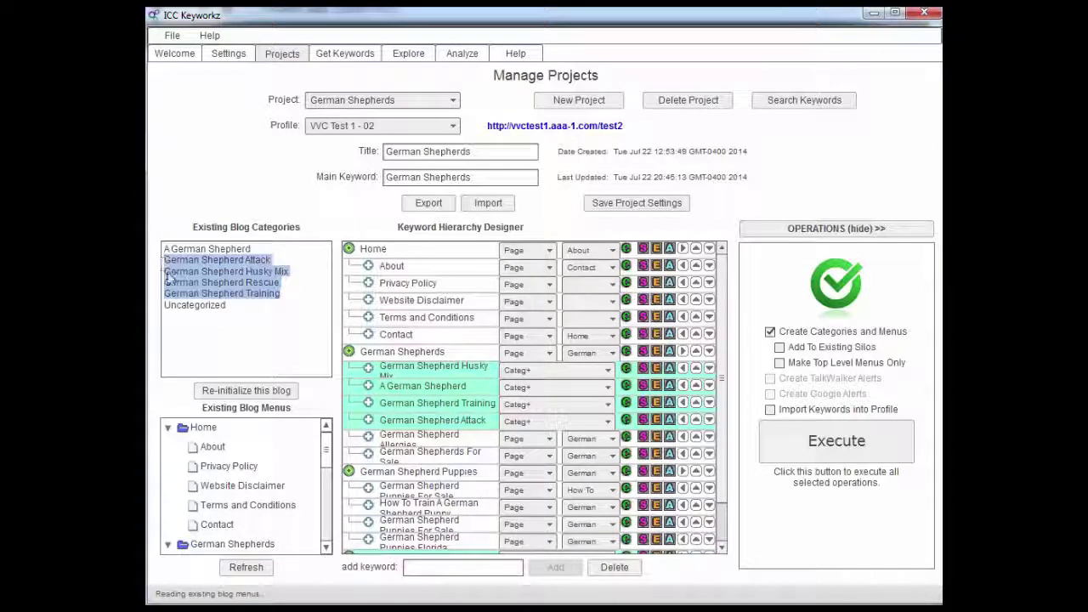
- Hide the project operations and open the linked blog to review its new navigation menus, categories and posts
{"action": "left_click", "coordinate": [769, 229]}
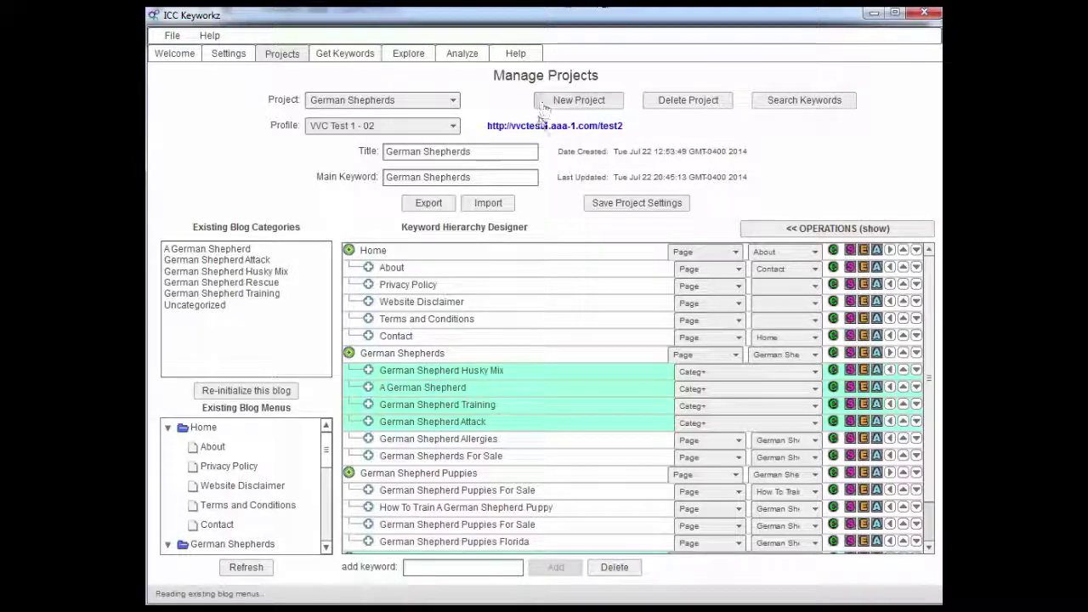
{"action": "left_click", "coordinate": [541, 127]}
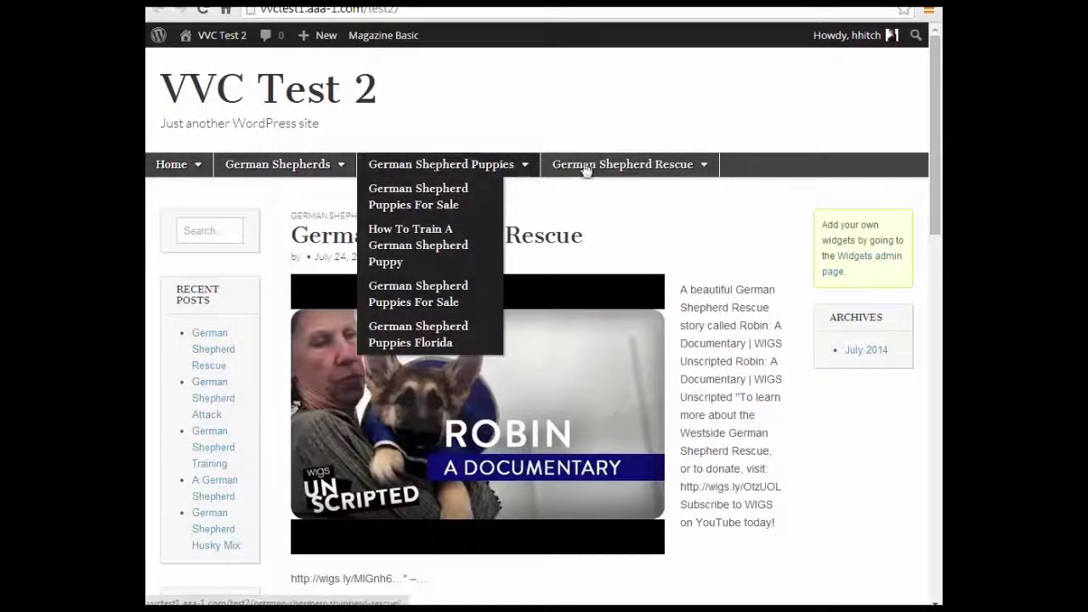
{"action": "left_click_drag", "start_coordinate": [931, 154], "coordinate": [933, 290]}
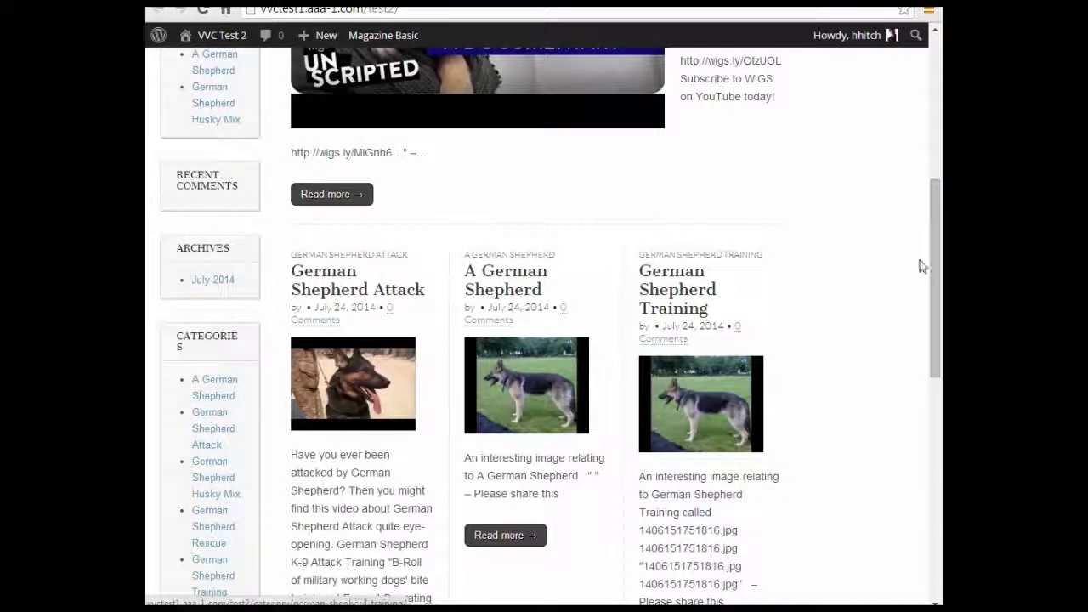
{"action": "left_click_drag", "start_coordinate": [932, 266], "coordinate": [931, 324]}
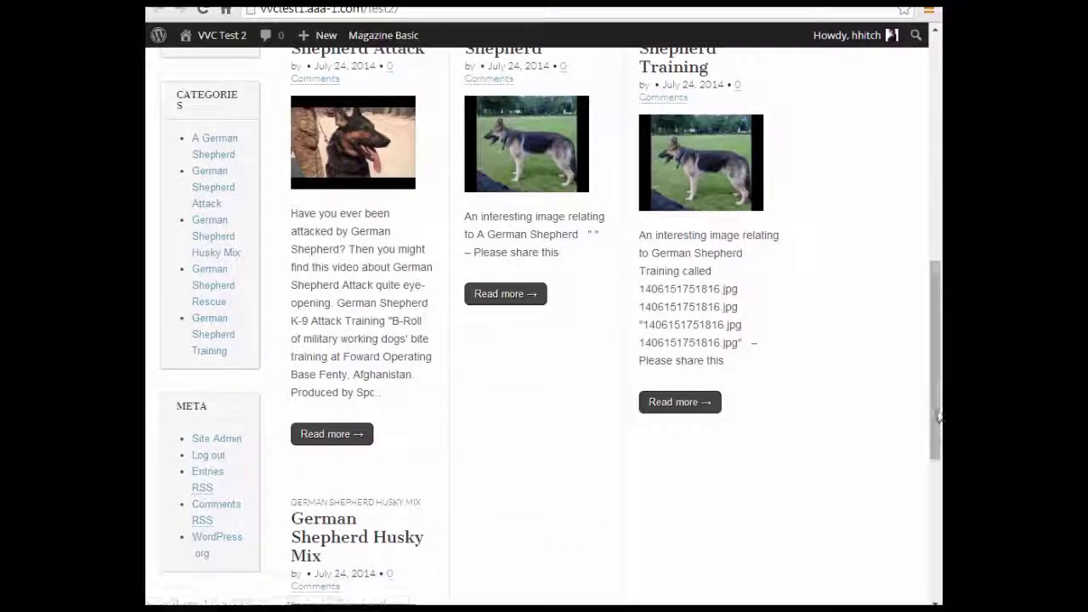
{"action": "left_click_drag", "start_coordinate": [935, 430], "coordinate": [933, 470]}
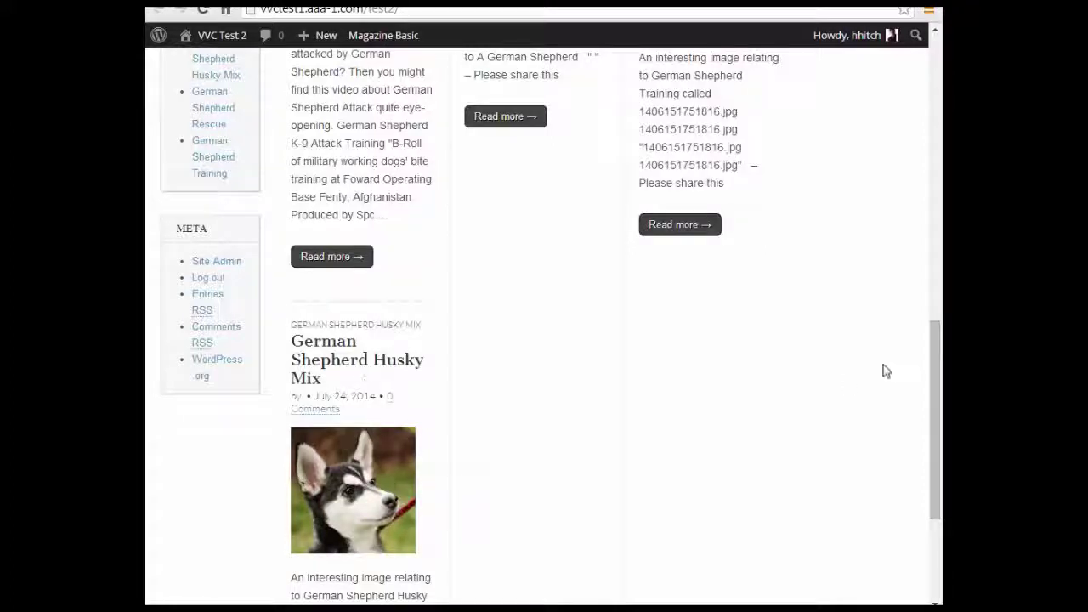
- Switch to Instant Content Curator Express and save German Shepherd as the default keyword of the VVC Test 1 - 02 profile
{"action": "left_click_drag", "start_coordinate": [933, 382], "coordinate": [934, 270]}
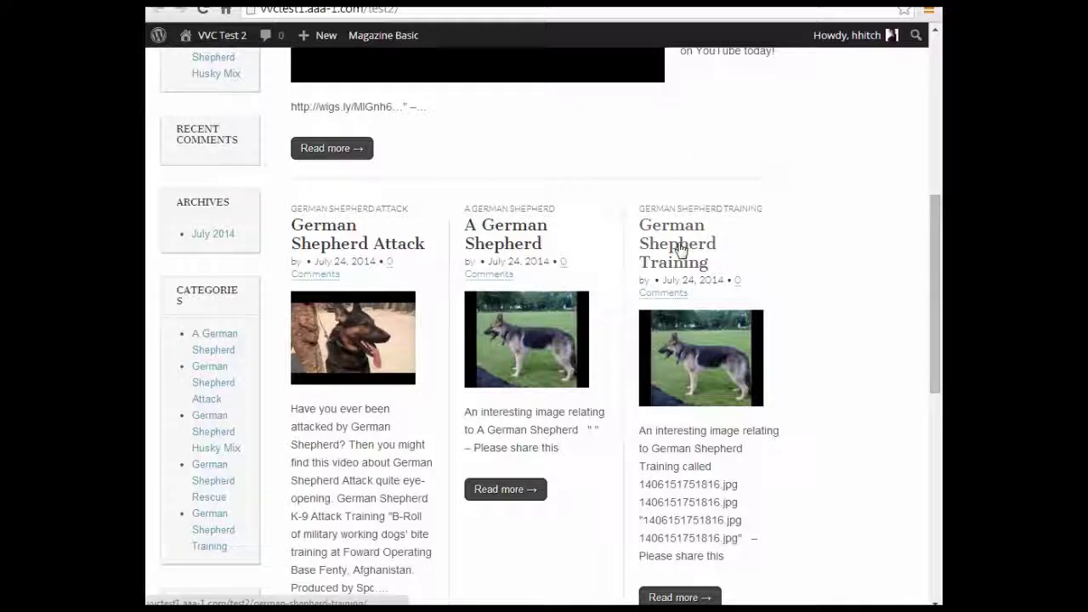
{"action": "left_click_drag", "start_coordinate": [932, 276], "coordinate": [934, 115]}
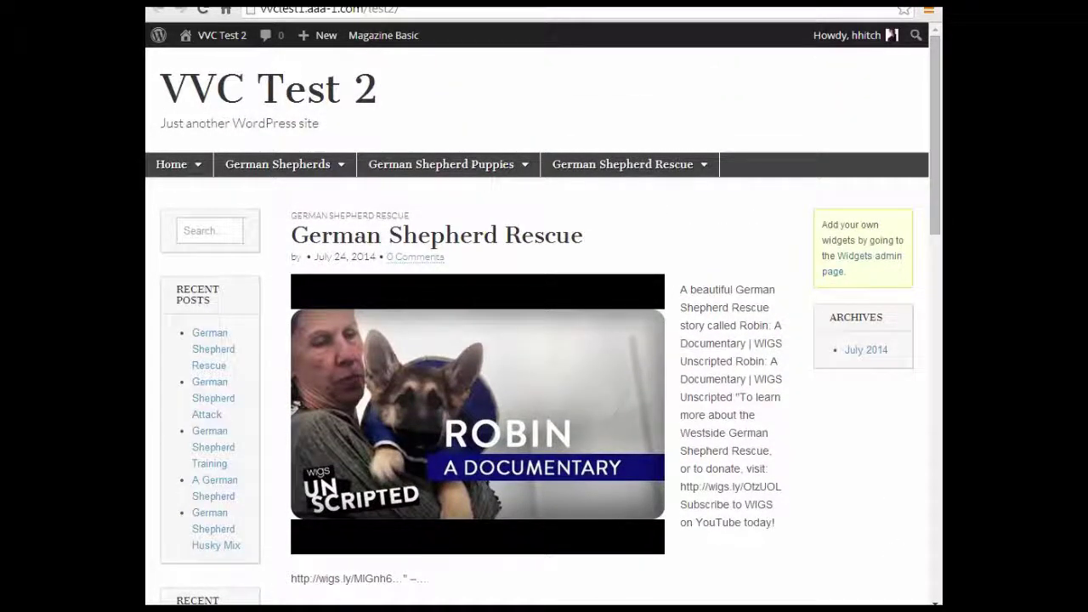
{"action": "key", "text": "alt+Tab"}
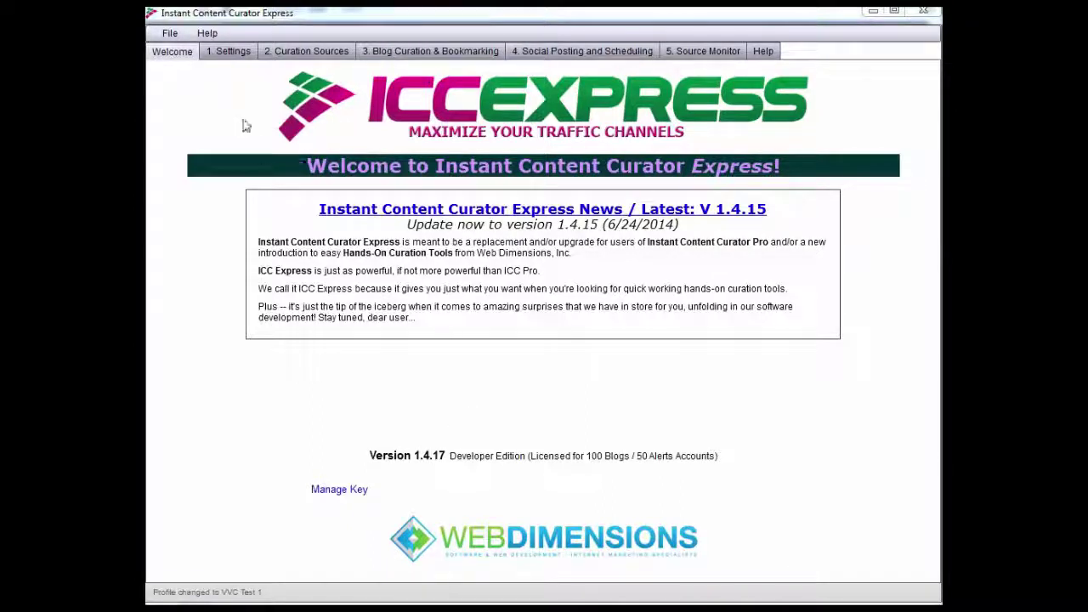
{"action": "left_click", "coordinate": [241, 50]}
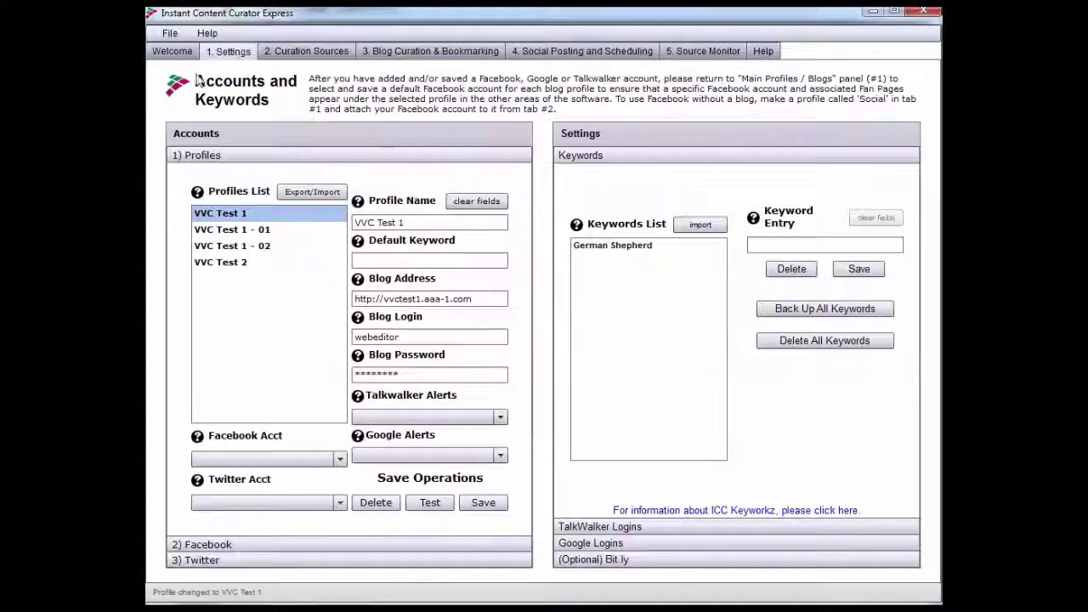
{"action": "left_click", "coordinate": [271, 249]}
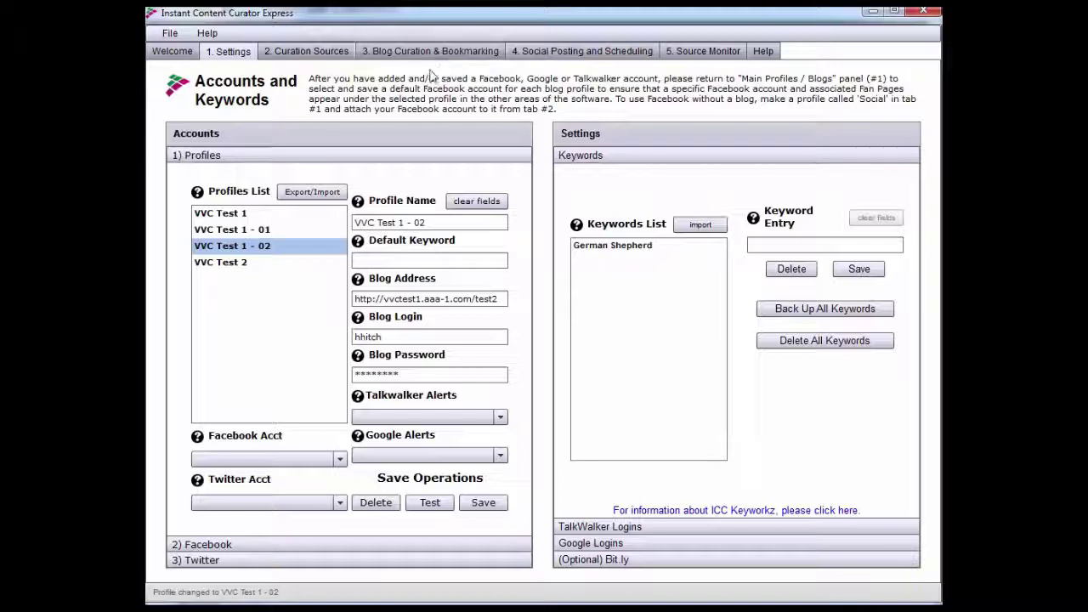
{"action": "left_click", "coordinate": [612, 245]}
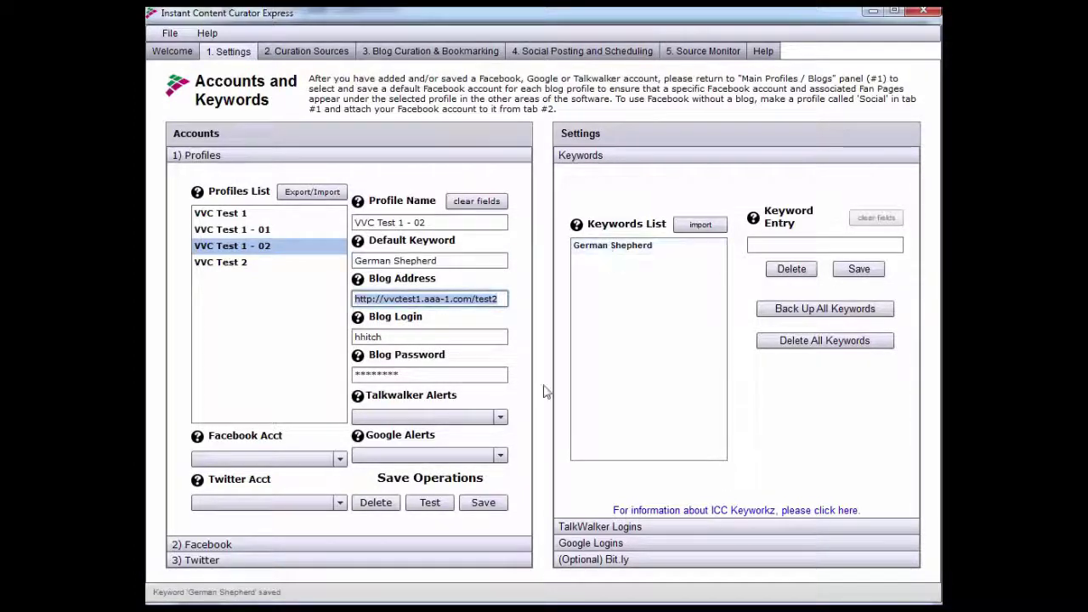
{"action": "left_click", "coordinate": [483, 504]}
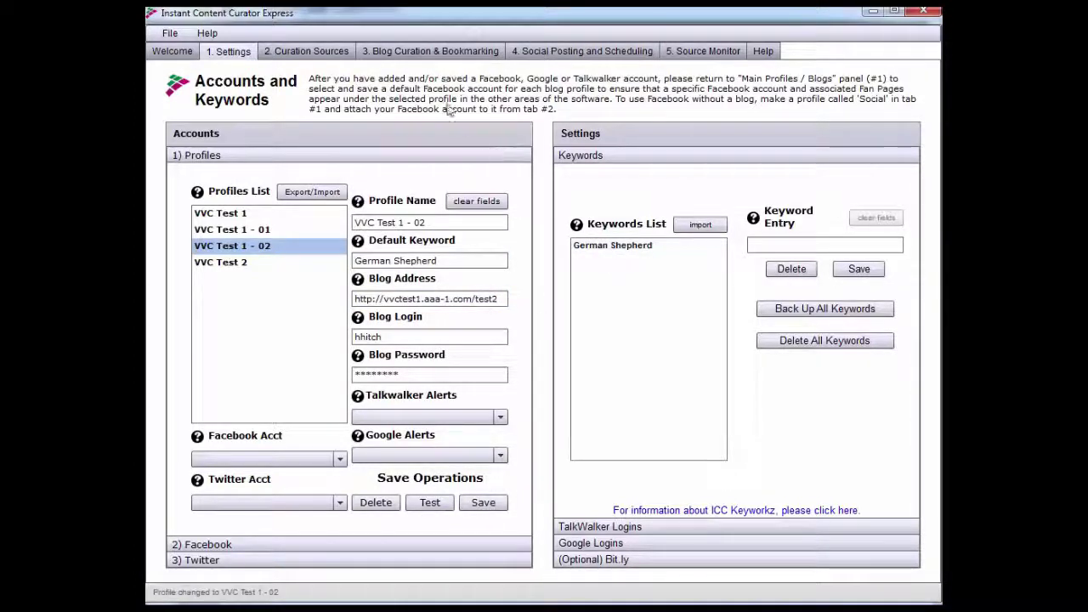
- Insert the YouTube video "GERMAN SHEPHERD DOES MOST AMAZING DOG TRICKS!!" with its title into a new blog post for VVC Test 1 - 02
{"action": "left_click", "coordinate": [383, 53]}
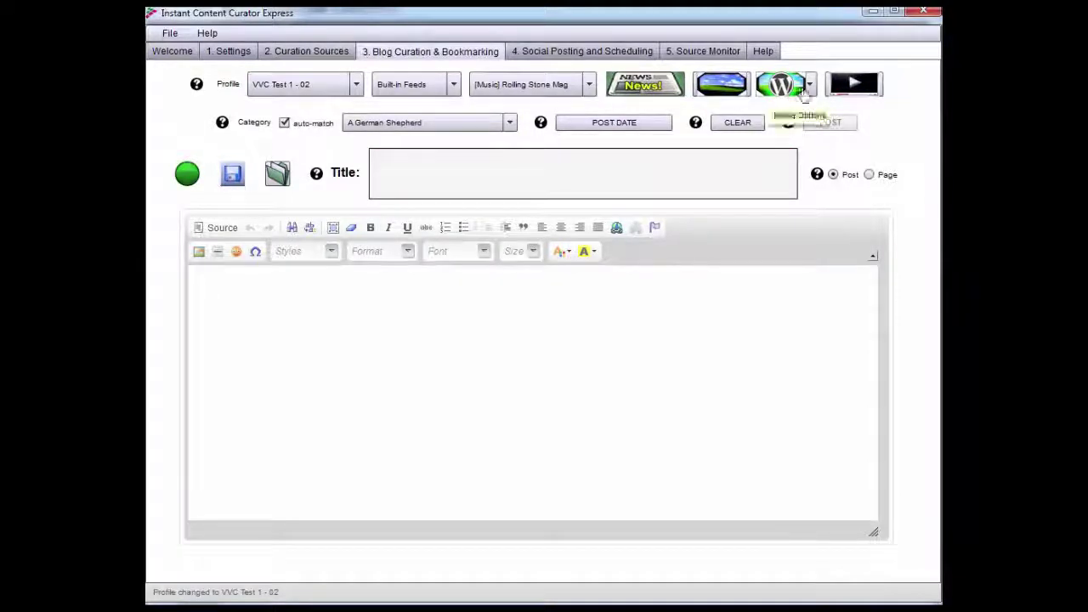
{"action": "left_click", "coordinate": [854, 82]}
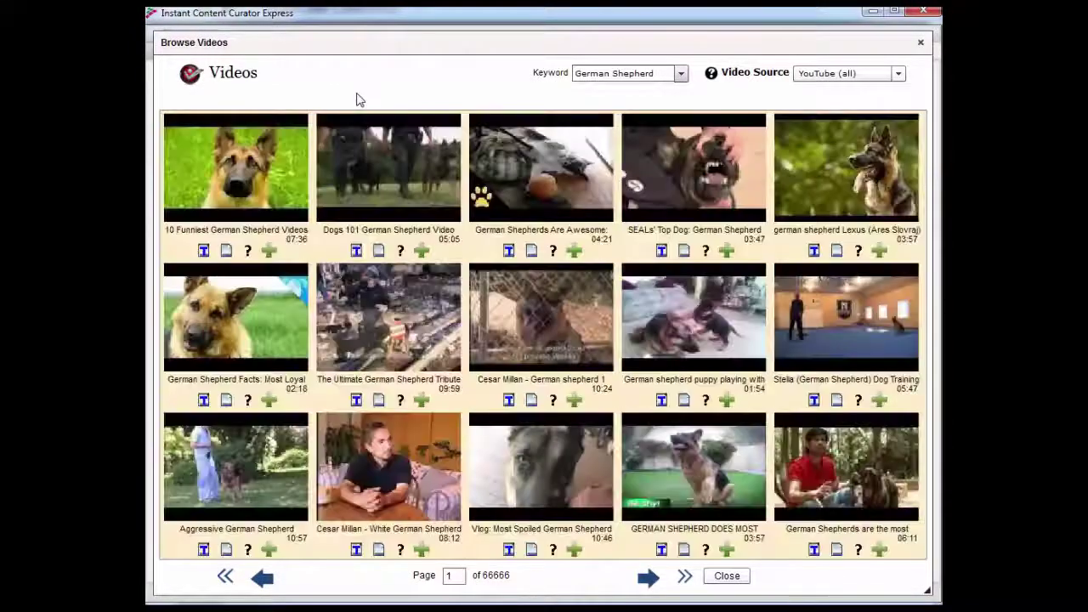
{"action": "left_click", "coordinate": [661, 550]}
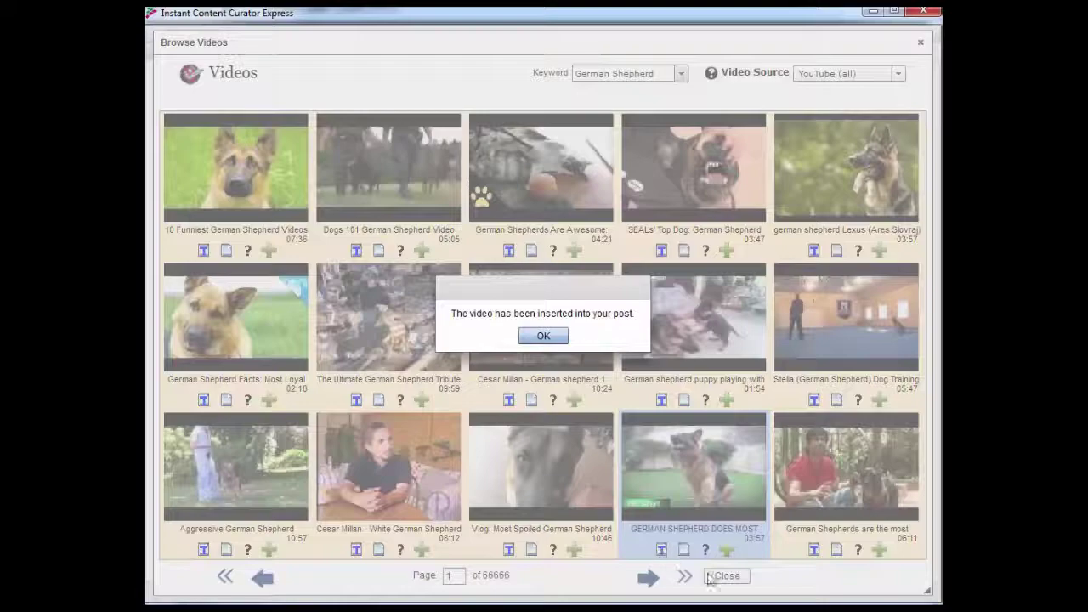
{"action": "left_click", "coordinate": [541, 337]}
{"action": "left_click", "coordinate": [727, 576]}
{"action": "left_click", "coordinate": [724, 310]}
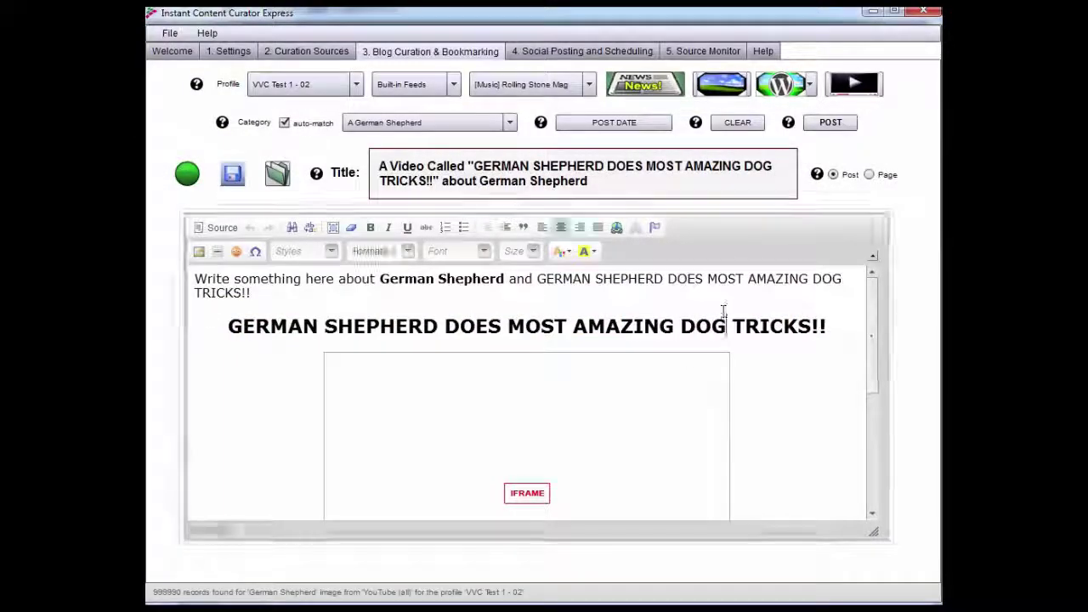
{"action": "mouse_move", "coordinate": [869, 337]}
{"action": "left_mouse_down"}
{"action": "mouse_move", "coordinate": [871, 433]}
{"action": "mouse_move", "coordinate": [869, 338]}
{"action": "left_mouse_up"}
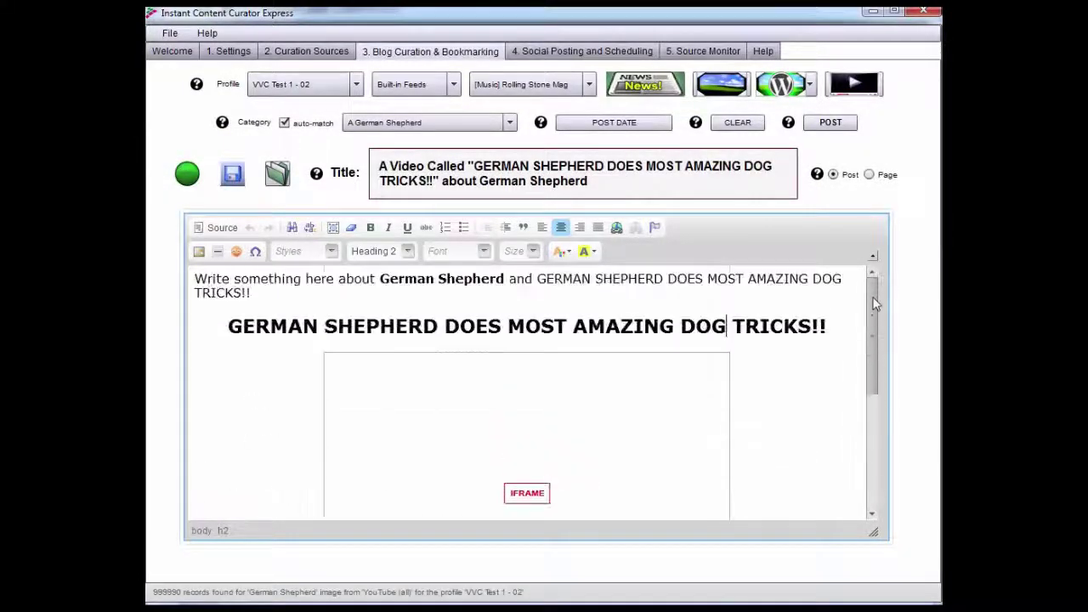
- Turn off category auto-match, assign the post to German Shepherd Training and publish it to the blog
{"action": "left_click", "coordinate": [285, 123]}
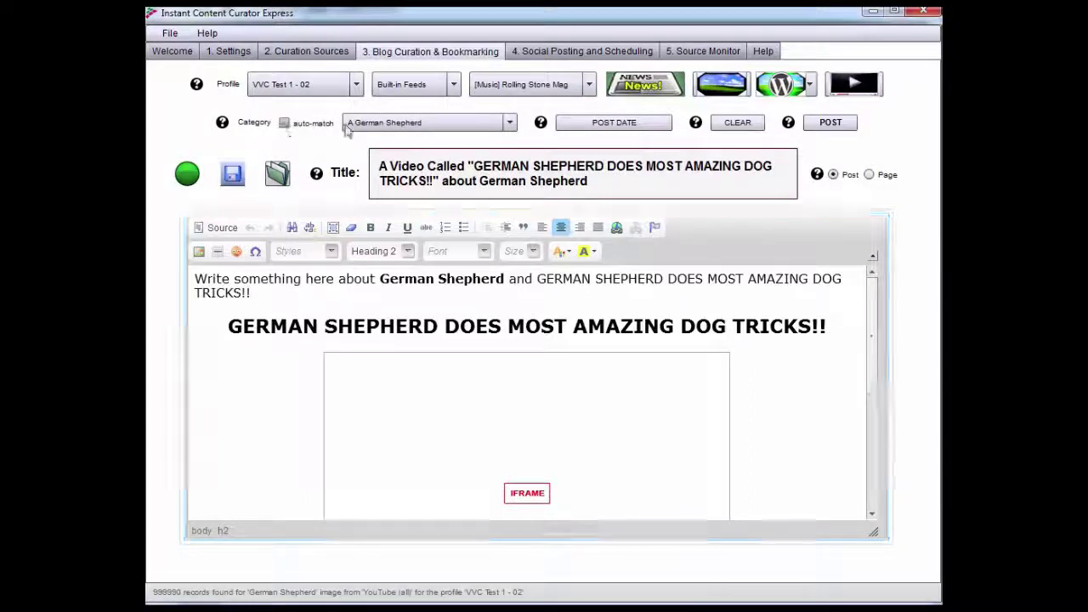
{"action": "left_click", "coordinate": [384, 124]}
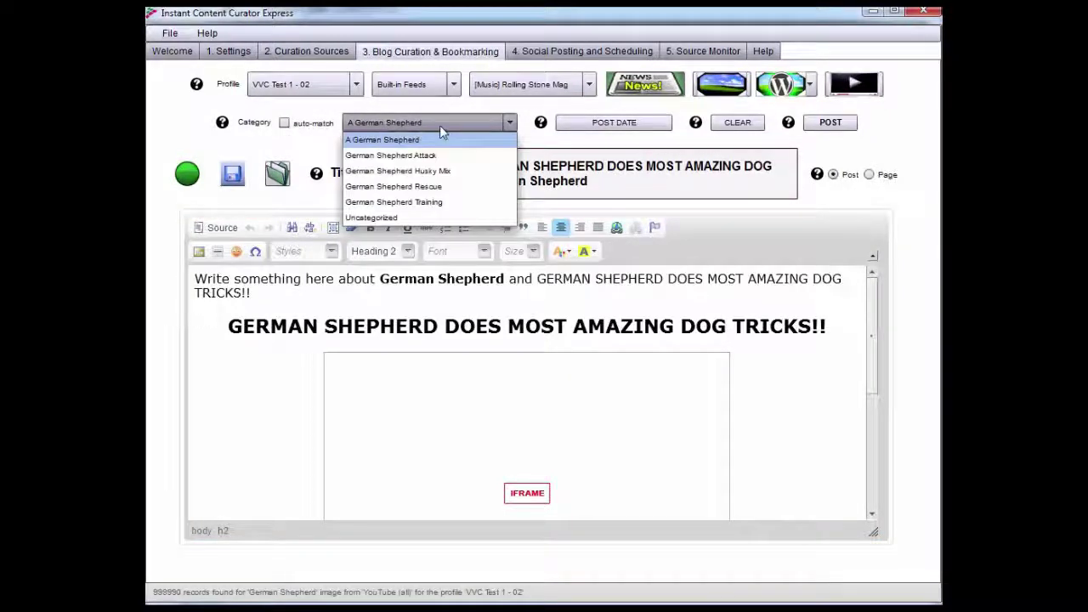
{"action": "left_click", "coordinate": [423, 204]}
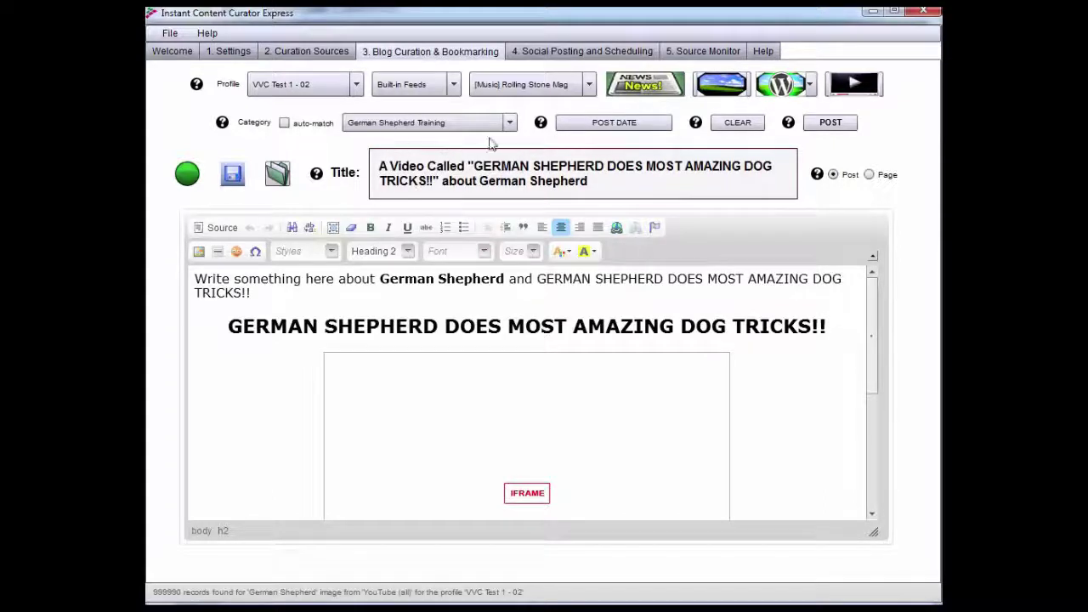
{"action": "left_click", "coordinate": [830, 124]}
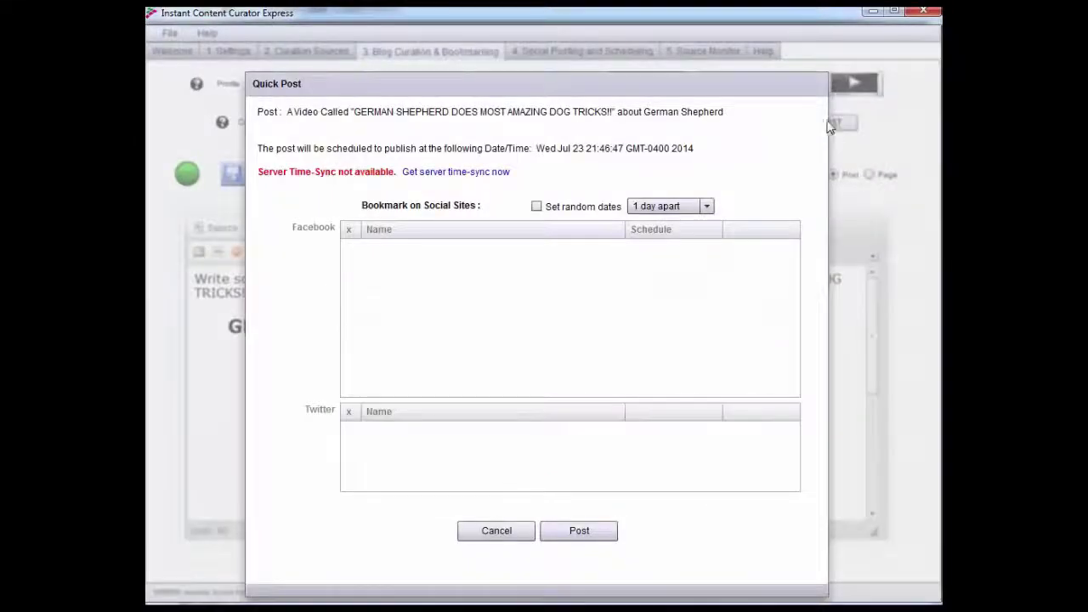
{"action": "left_click", "coordinate": [587, 532]}
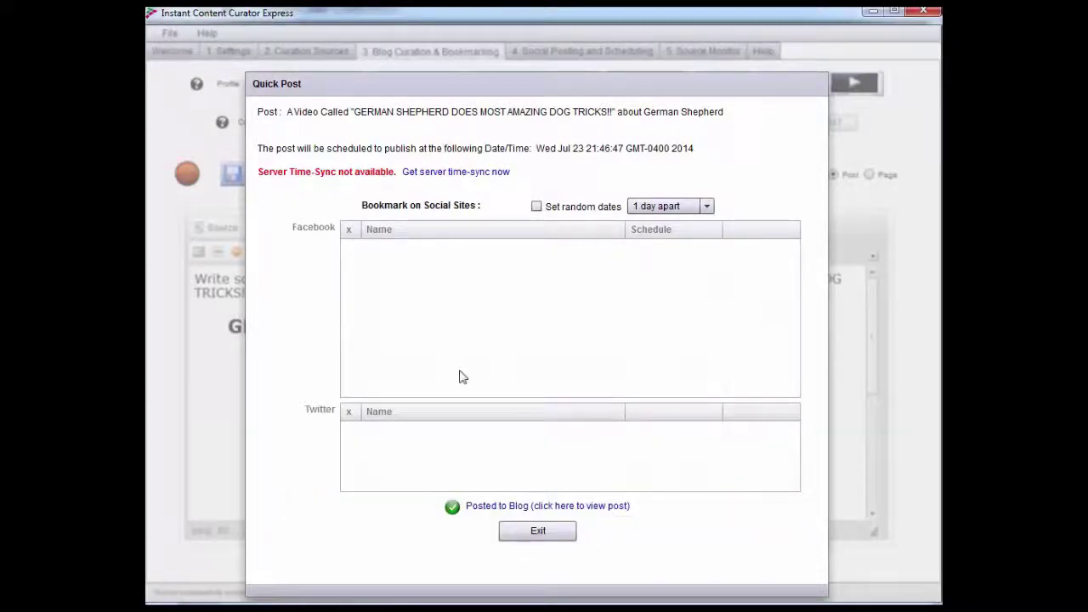
- Open the published video post on the blog and review its category, title, placeholder text and video
{"action": "left_click", "coordinate": [543, 508]}
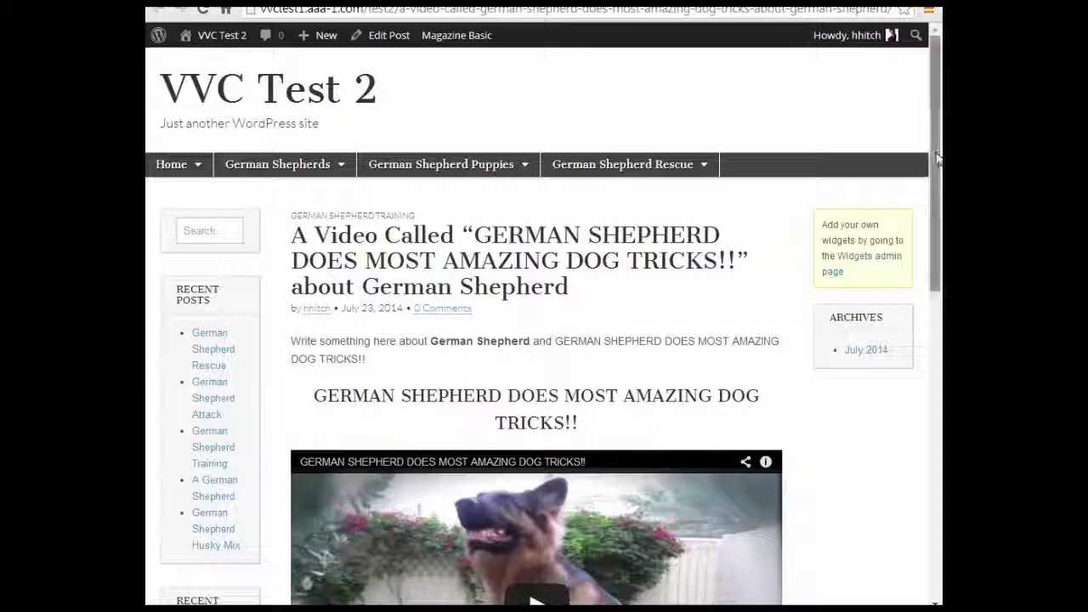
{"action": "left_click_drag", "start_coordinate": [935, 160], "coordinate": [935, 176]}
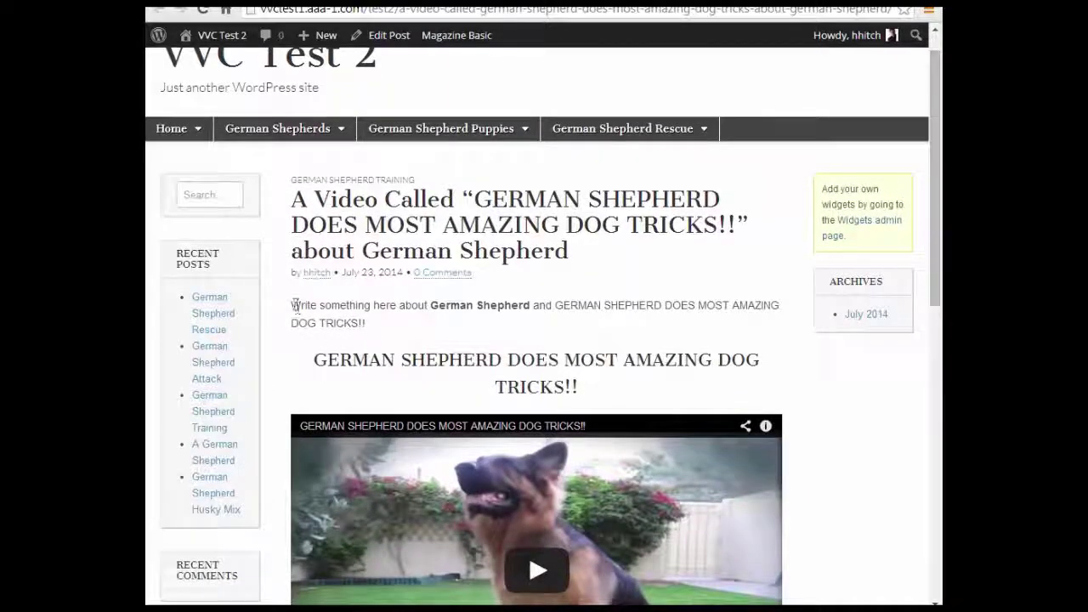
{"action": "left_click_drag", "start_coordinate": [386, 302], "coordinate": [396, 301]}
{"action": "left_click", "coordinate": [394, 321]}
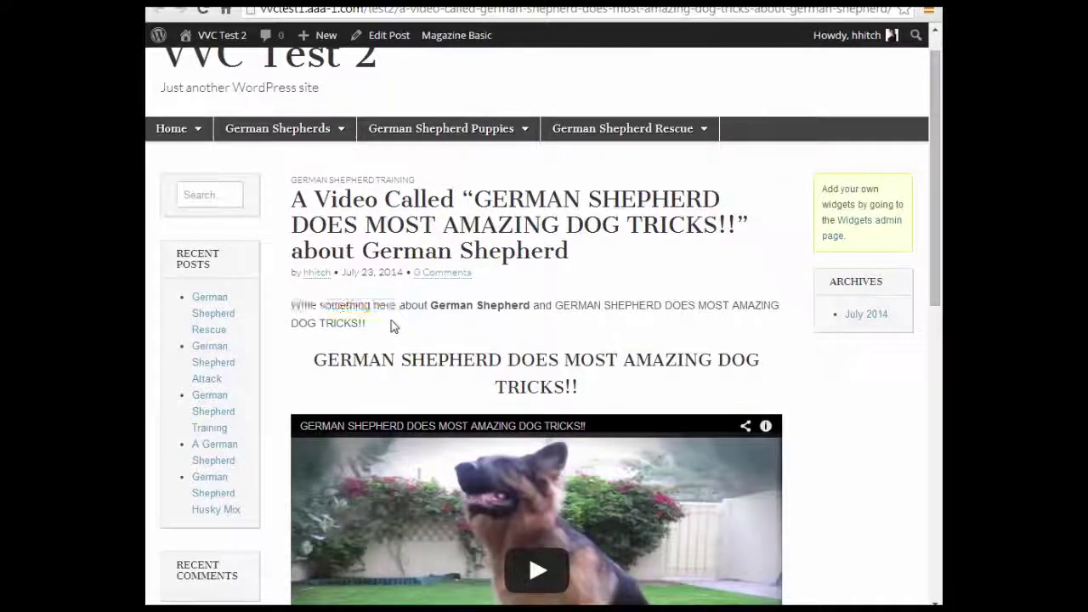
{"action": "left_click_drag", "start_coordinate": [933, 168], "coordinate": [920, 125]}
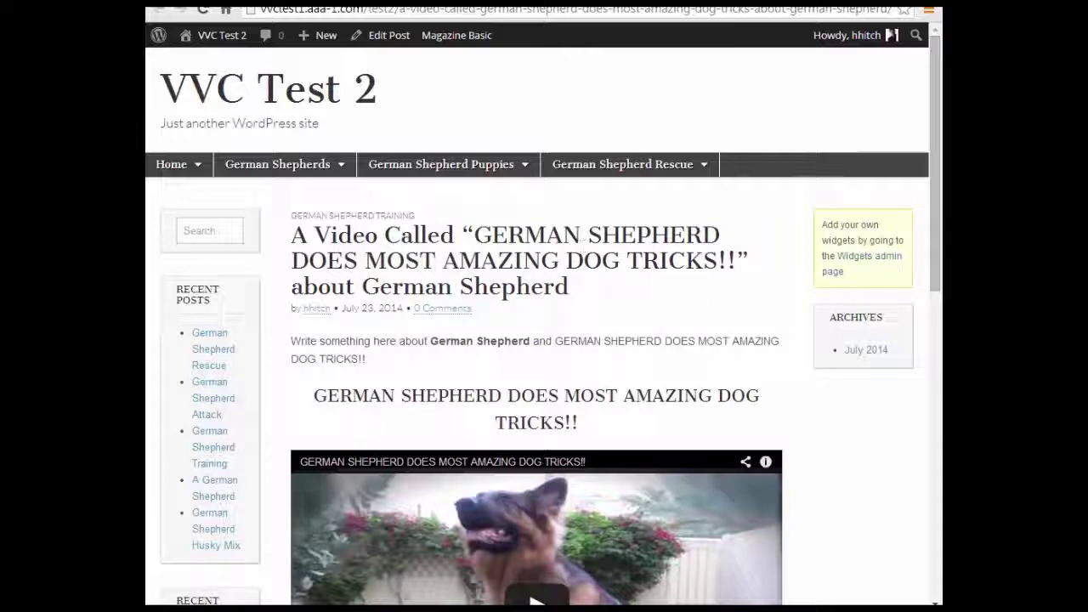
- Return to Instant Content Curator Express, exit the finished post dialog and close the program after checking the post title
{"action": "key", "text": "alt+Tab"}
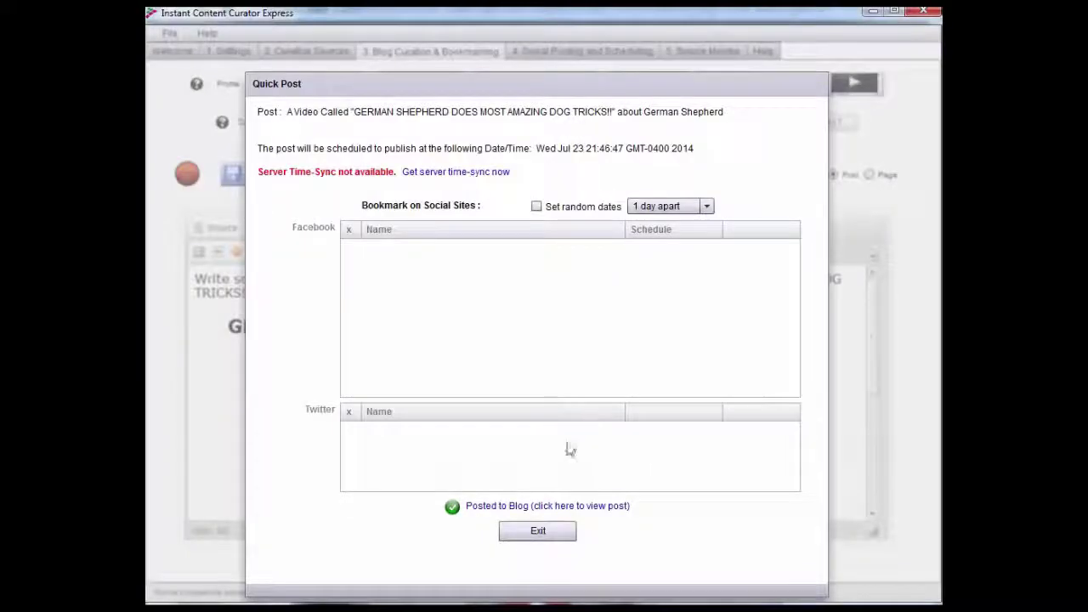
{"action": "left_click", "coordinate": [531, 533]}
{"action": "left_click", "coordinate": [596, 181]}
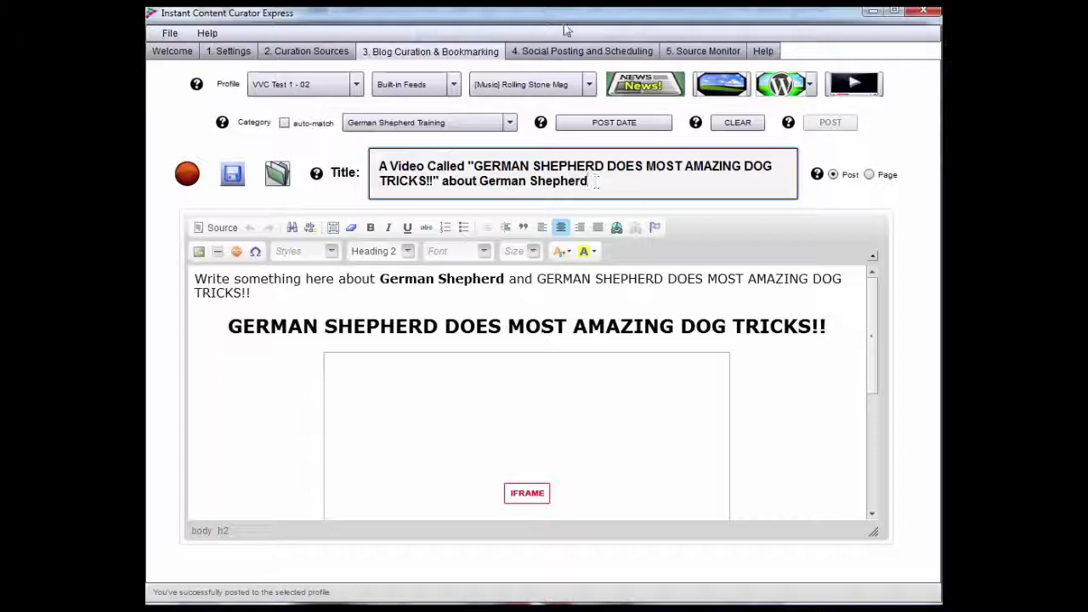
{"action": "left_click_drag", "start_coordinate": [380, 167], "coordinate": [485, 170]}
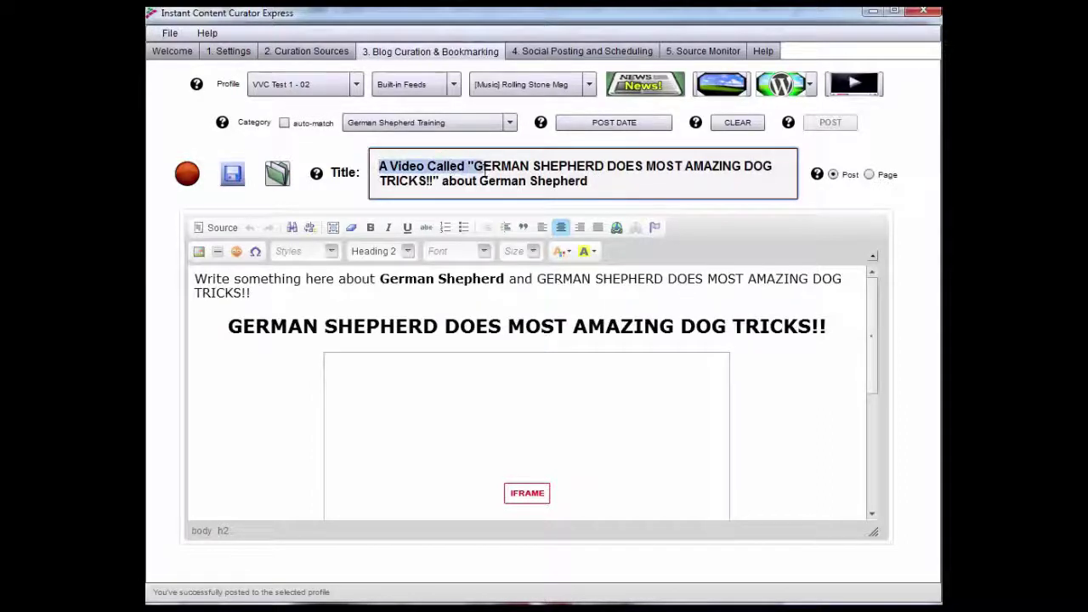
{"action": "left_click", "coordinate": [610, 188]}
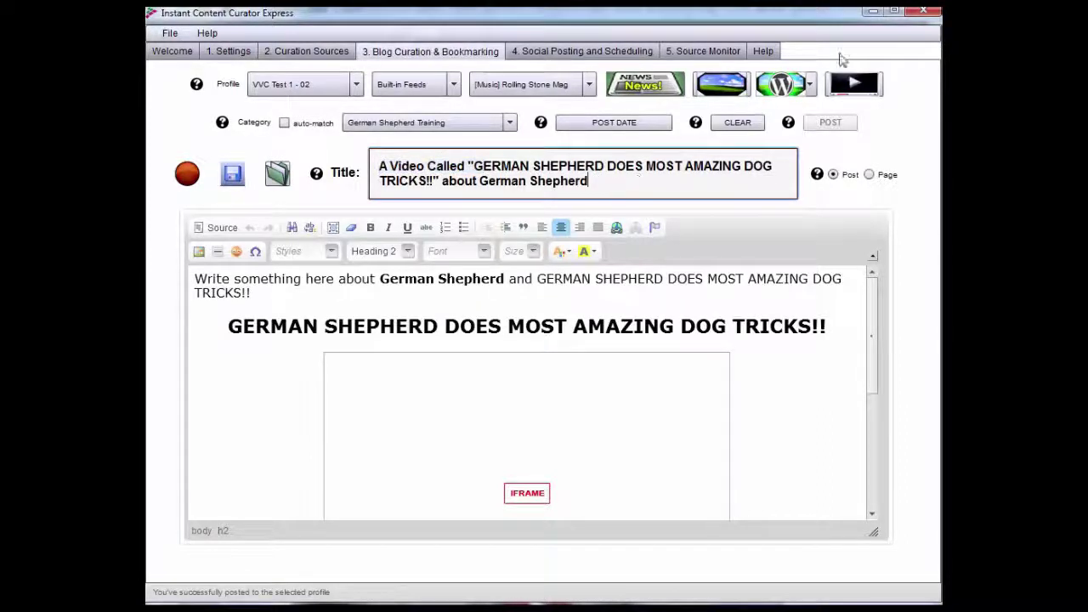
{"action": "left_click", "coordinate": [924, 17]}
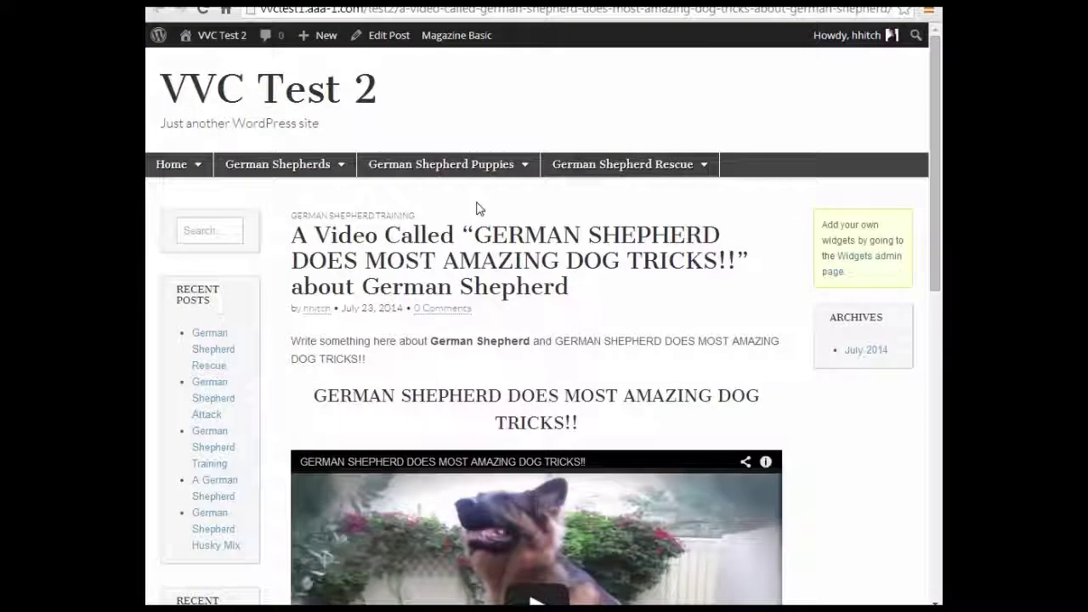
- Open the German Shepherd Training category from the blog's front page and examine the posts filed in it
{"action": "left_click", "coordinate": [201, 99]}
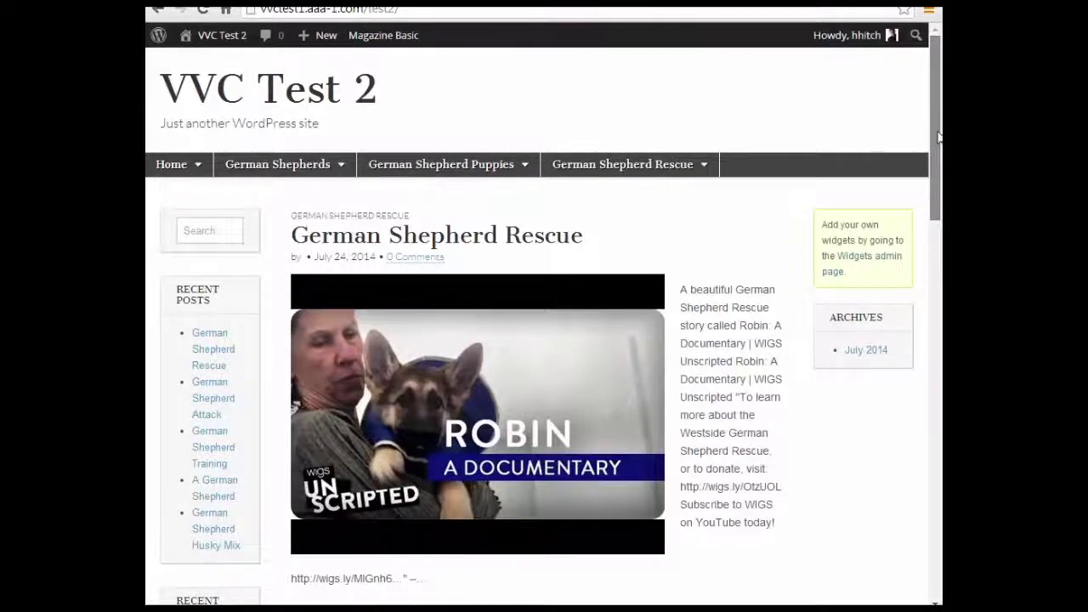
{"action": "left_click_drag", "start_coordinate": [937, 115], "coordinate": [941, 285]}
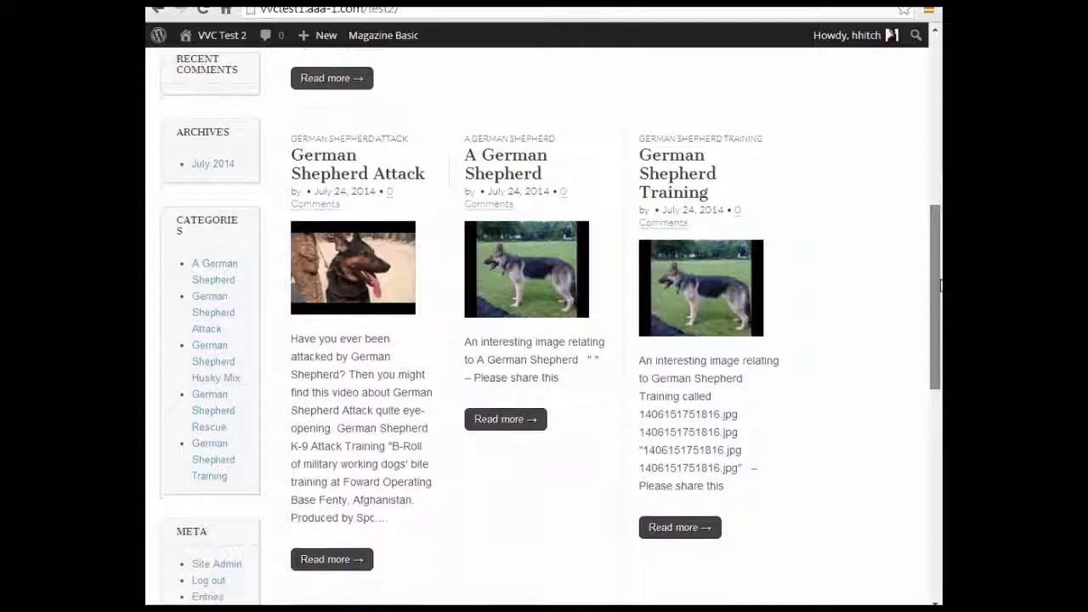
{"action": "left_click", "coordinate": [696, 140]}
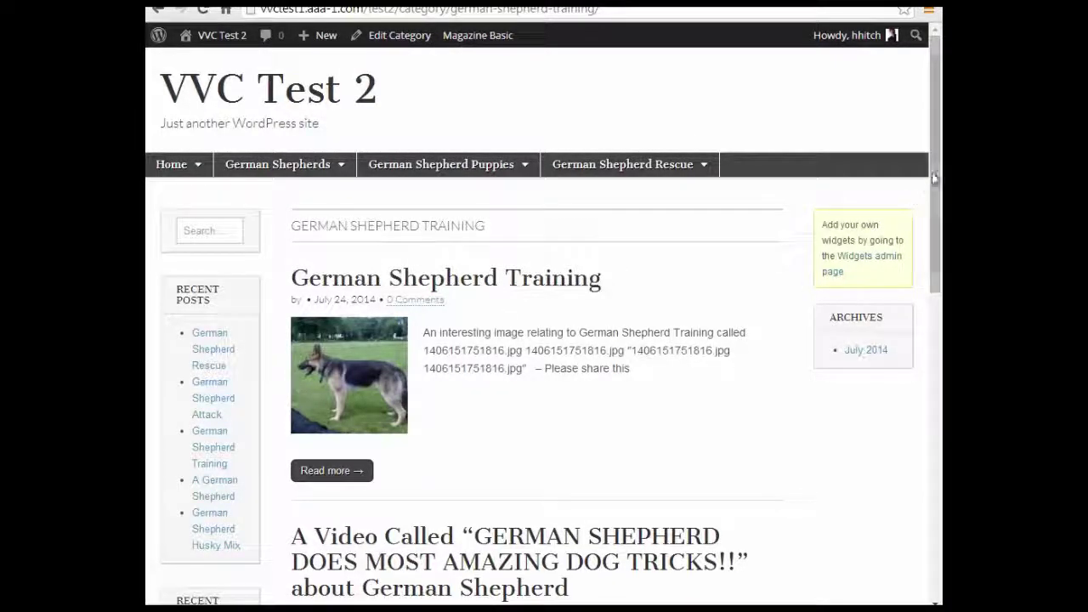
{"action": "scroll", "coordinate": [927, 289], "scroll_direction": "down", "scroll_amount": 3}
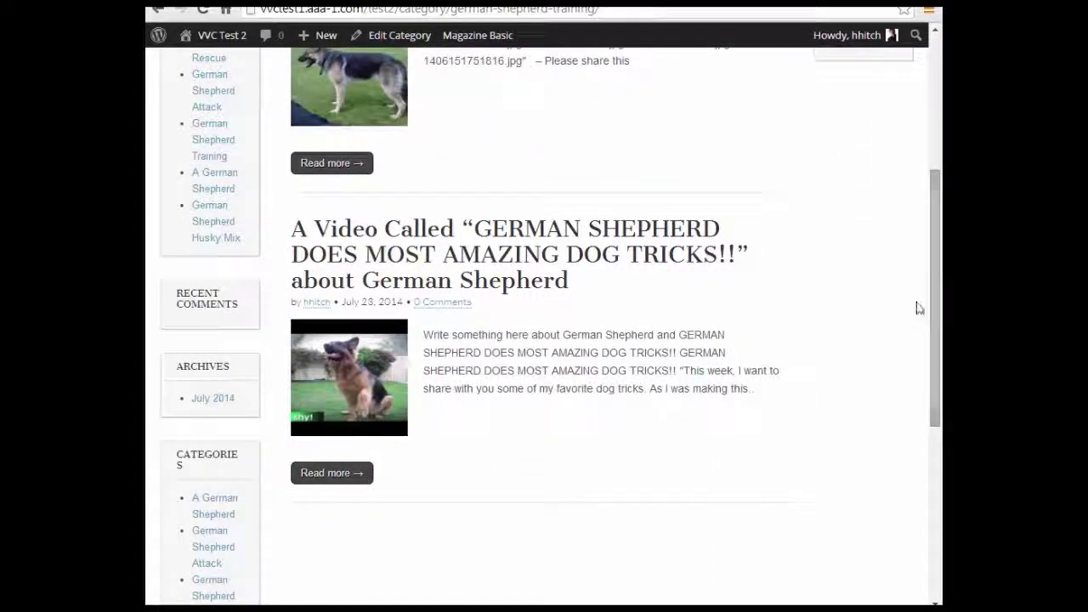
{"action": "left_click_drag", "start_coordinate": [935, 285], "coordinate": [937, 174]}
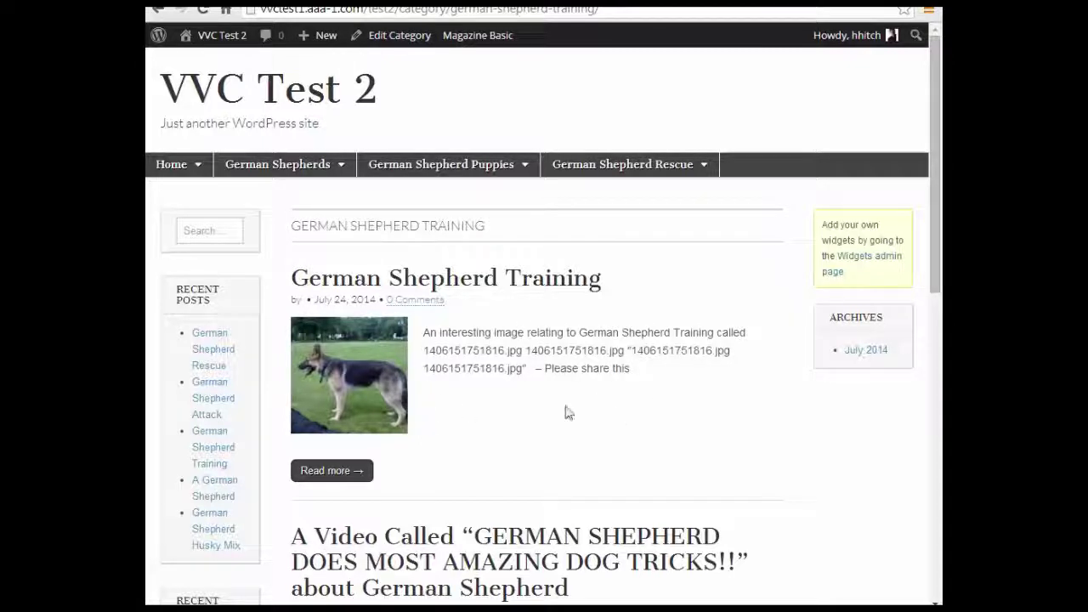
- Open the blog's About page, follow its link to the Contact page and examine the content and links of both
{"action": "mouse_move", "coordinate": [173, 170]}
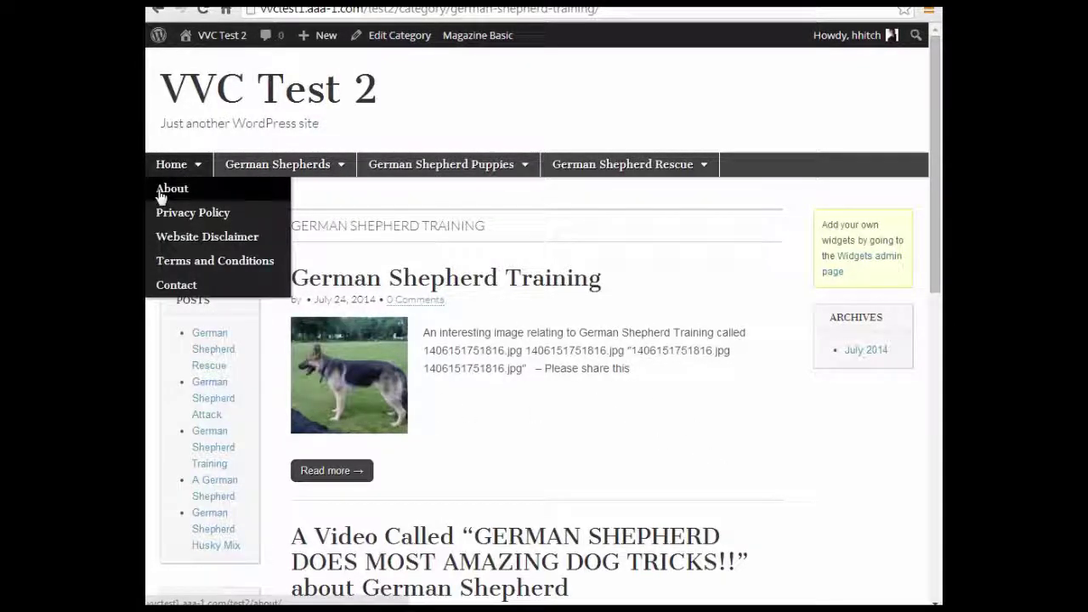
{"action": "left_click", "coordinate": [162, 197]}
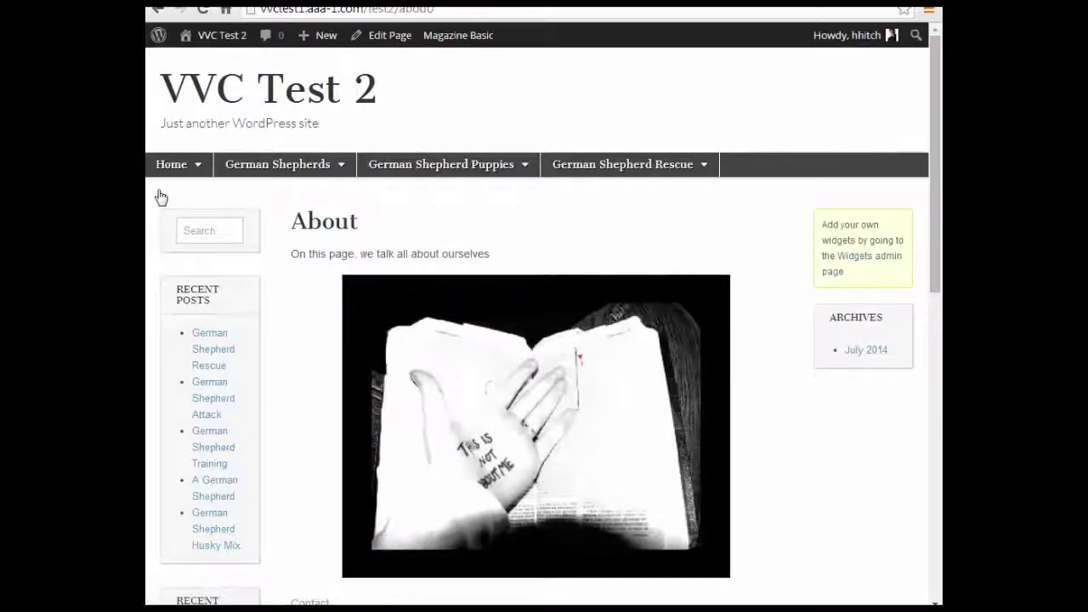
{"action": "left_click_drag", "start_coordinate": [938, 208], "coordinate": [938, 243]}
{"action": "left_click", "coordinate": [307, 528]}
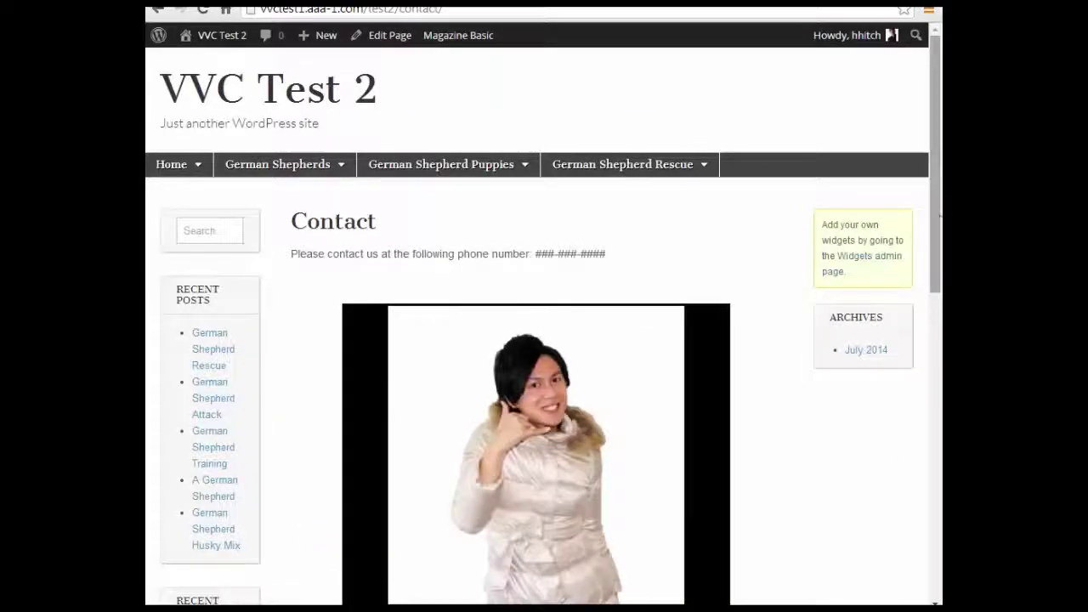
{"action": "left_click_drag", "start_coordinate": [938, 221], "coordinate": [938, 321]}
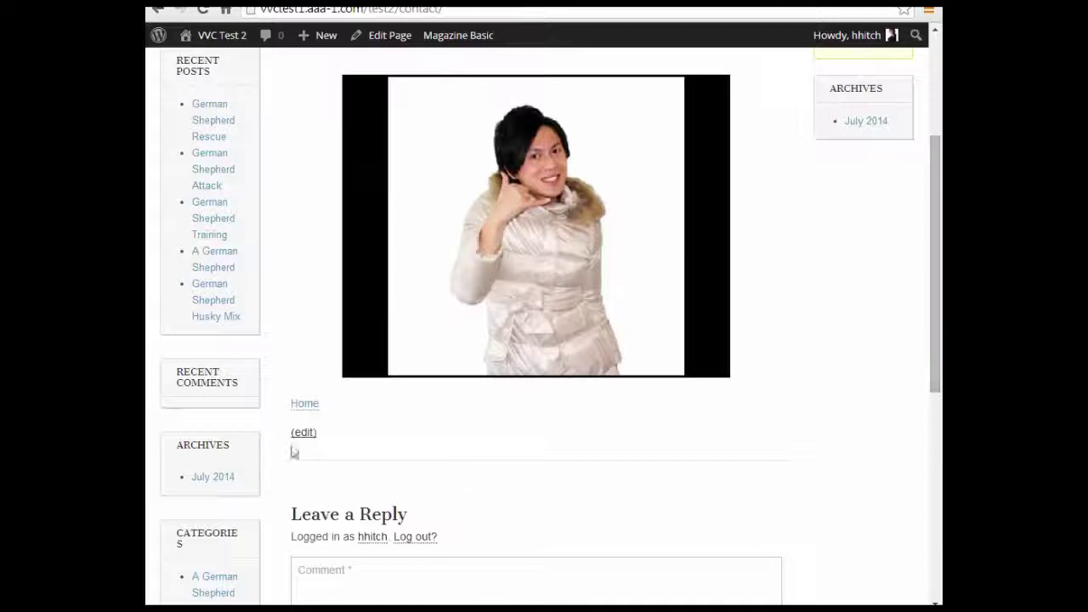
- Follow the Contact page's link to the Home page, open the German Shepherd Puppies page and examine its content
{"action": "left_click", "coordinate": [299, 405]}
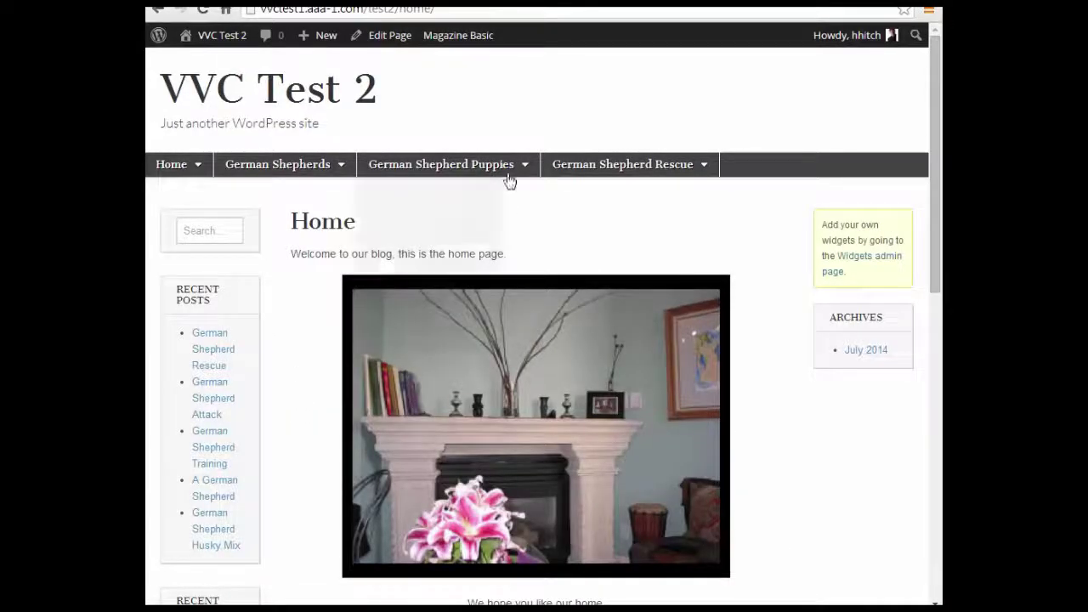
{"action": "mouse_move", "coordinate": [513, 173]}
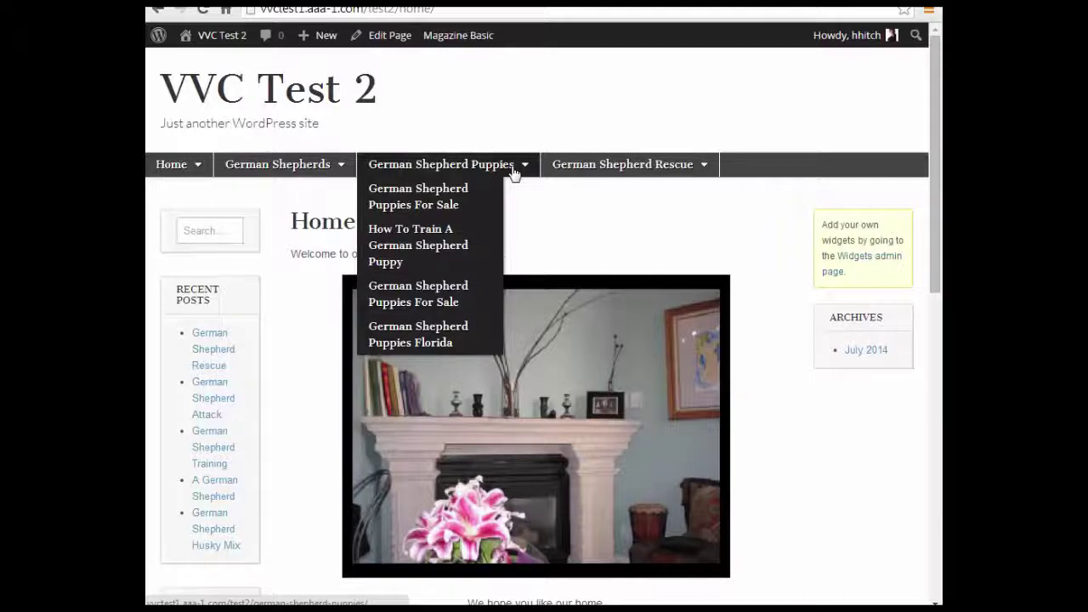
{"action": "left_click", "coordinate": [466, 169]}
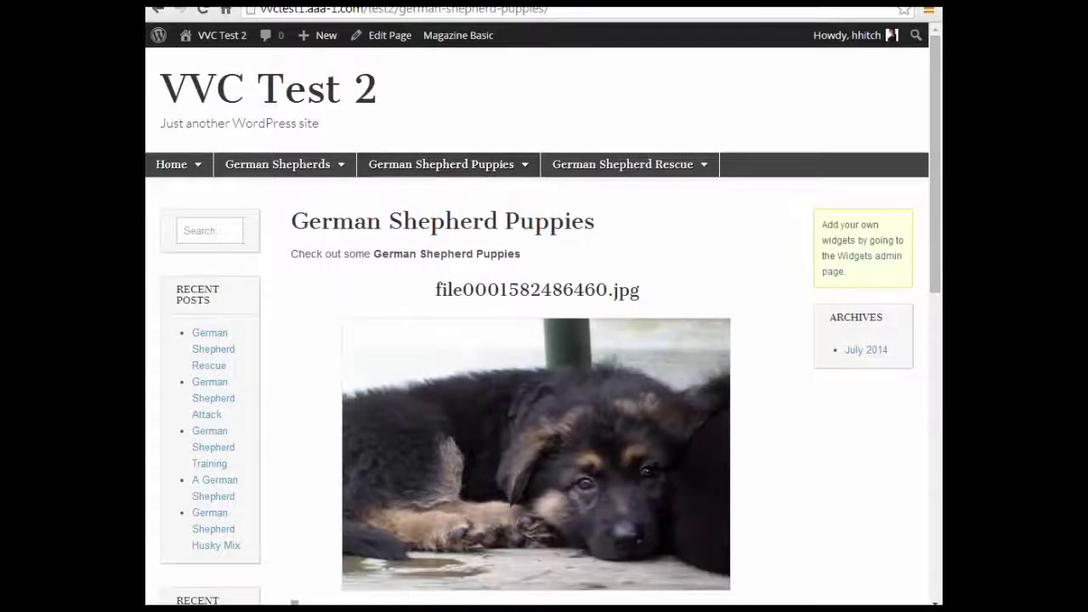
{"action": "left_click_drag", "start_coordinate": [937, 240], "coordinate": [925, 332]}
{"action": "left_click", "coordinate": [391, 505]}
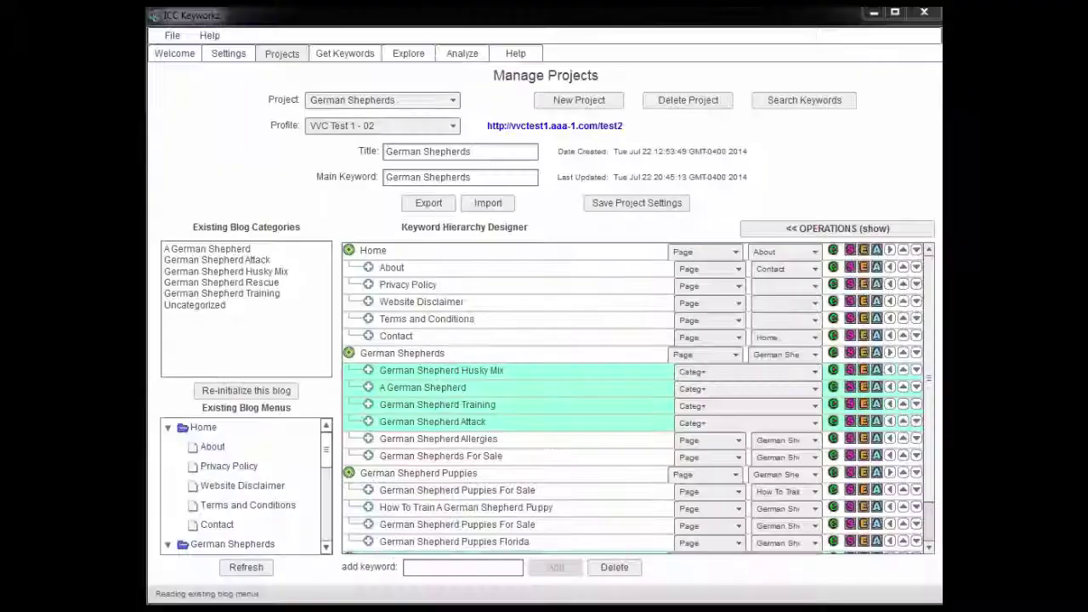
- Switch to ICC Keyworkz and set the project's operations to Import Keywords into Profile only, with Create Categories and Menus turned off
{"action": "key", "text": "alt+Tab"}
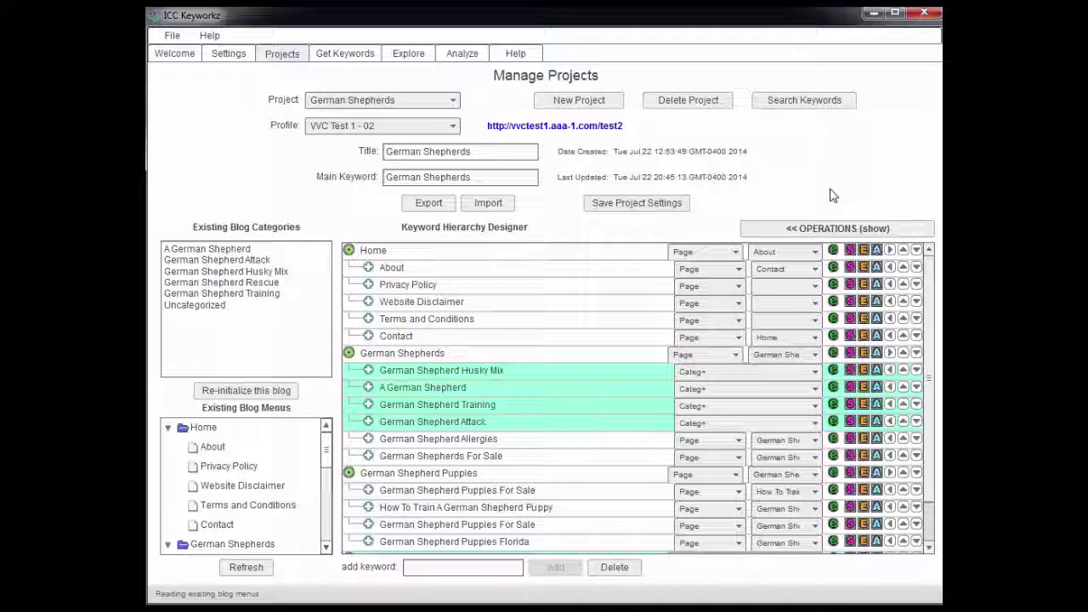
{"action": "left_click", "coordinate": [175, 53]}
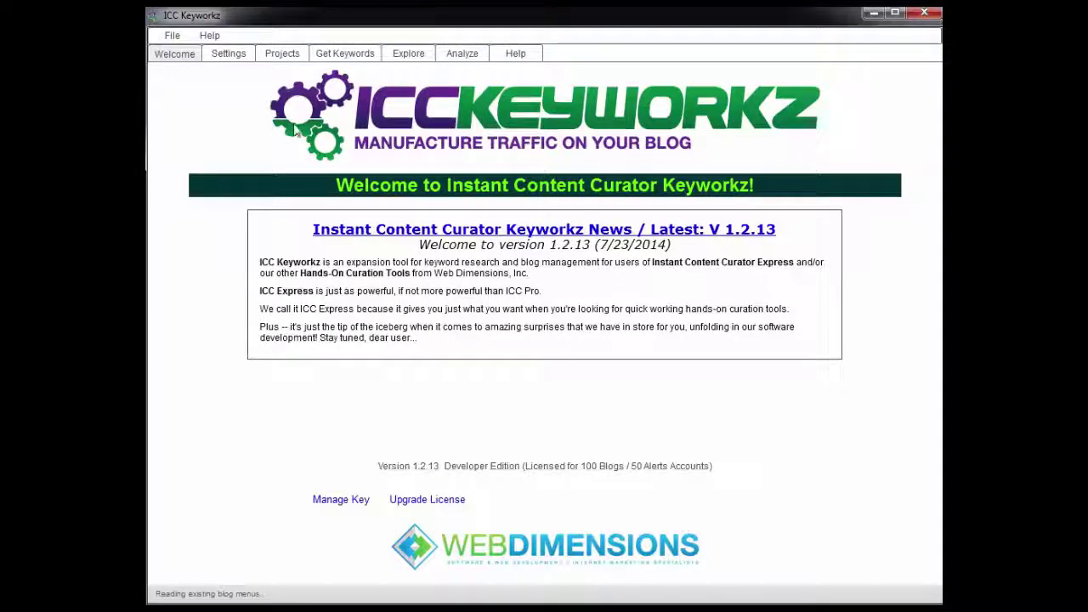
{"action": "left_click", "coordinate": [281, 56]}
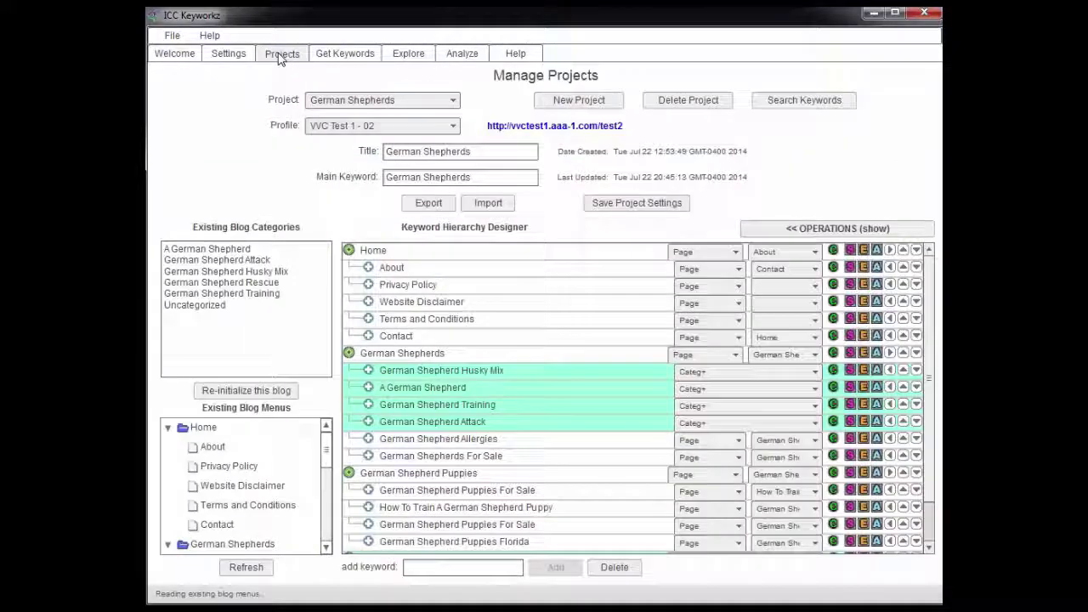
{"action": "left_click", "coordinate": [777, 231]}
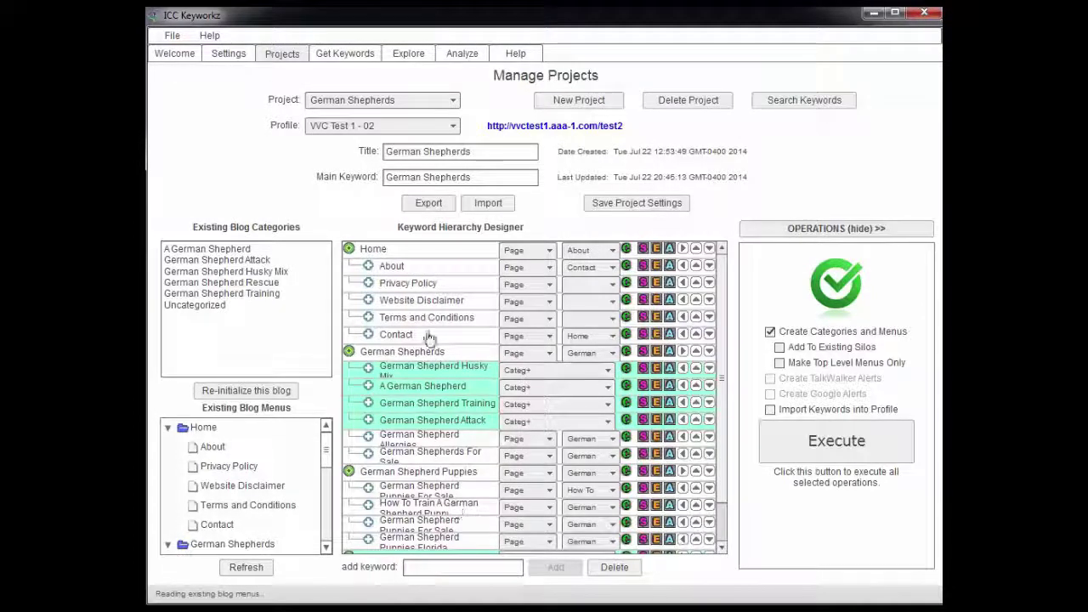
{"action": "left_click", "coordinate": [771, 333]}
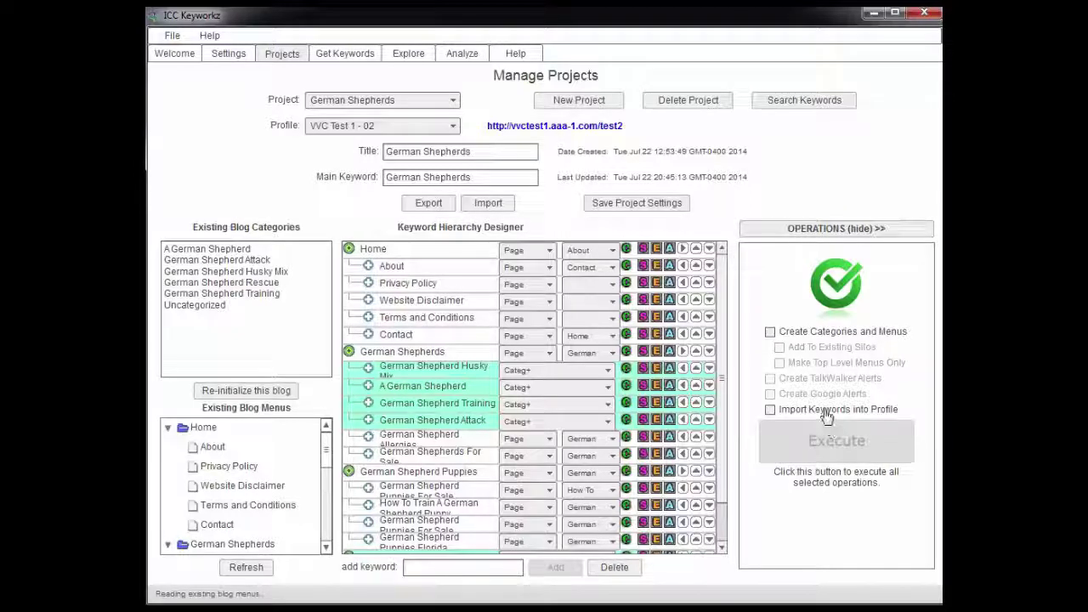
{"action": "left_click", "coordinate": [770, 410]}
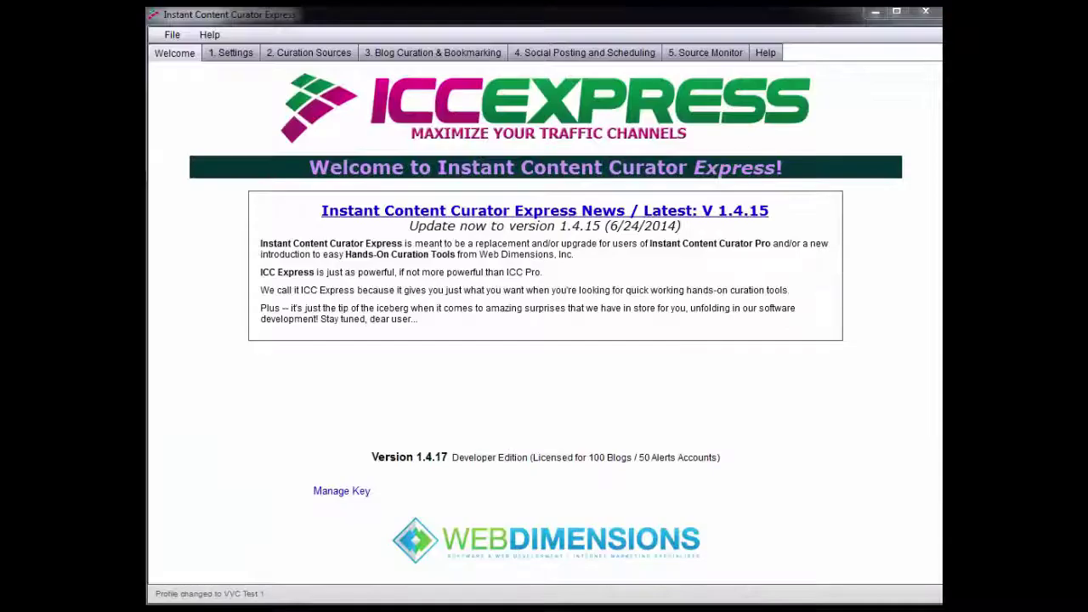
- Switch to Instant Content Curator Express and examine the settings' keywords list and the VVC Test 1 profile's default keyword, selecting German Shepherd
{"action": "left_click", "coordinate": [230, 53]}
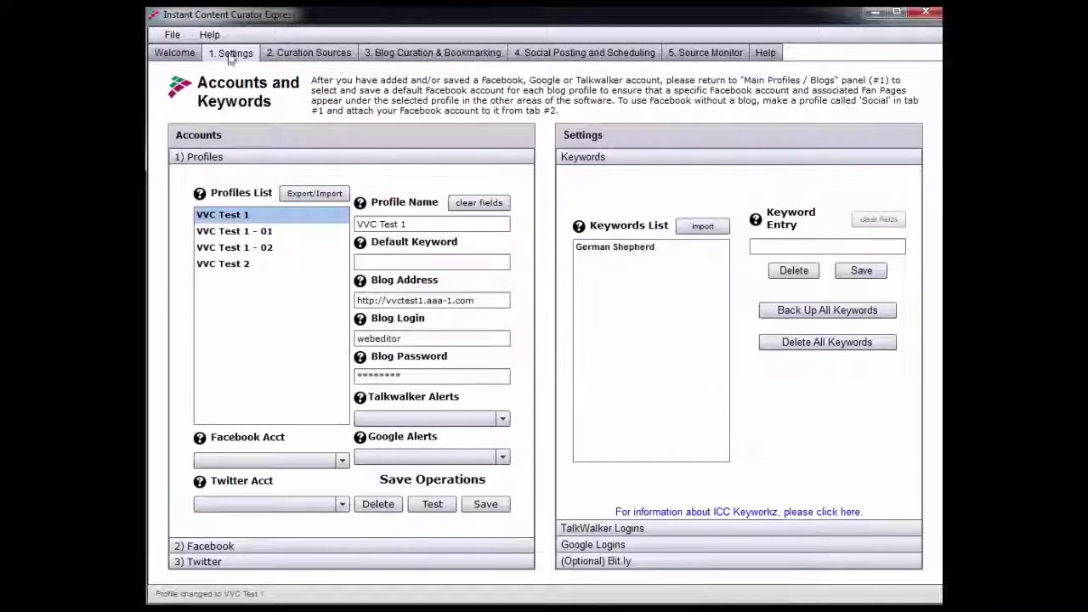
{"action": "left_click", "coordinate": [609, 254]}
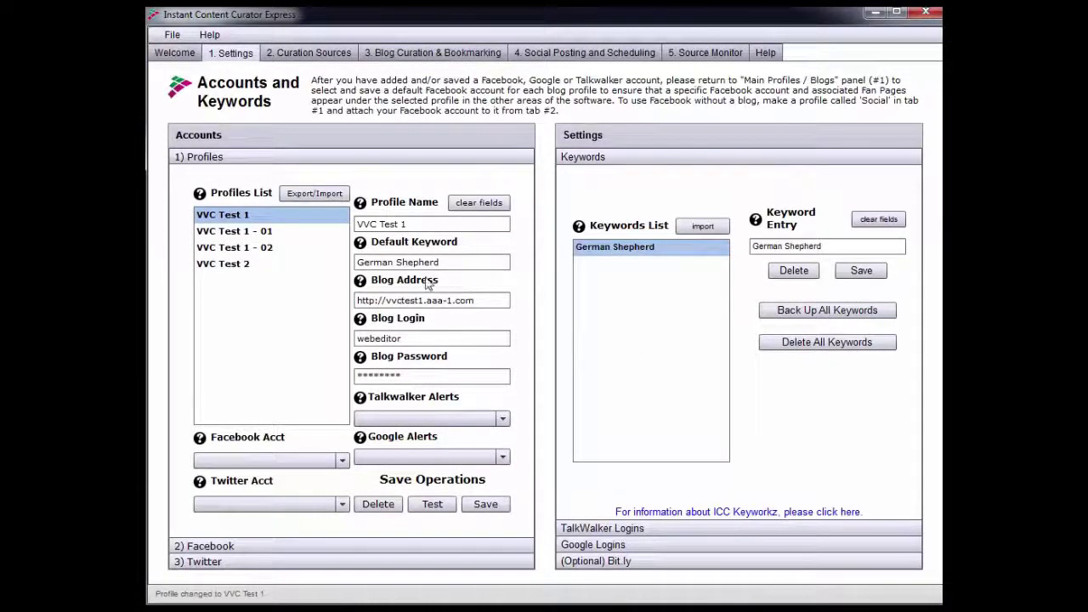
{"action": "left_click", "coordinate": [454, 264]}
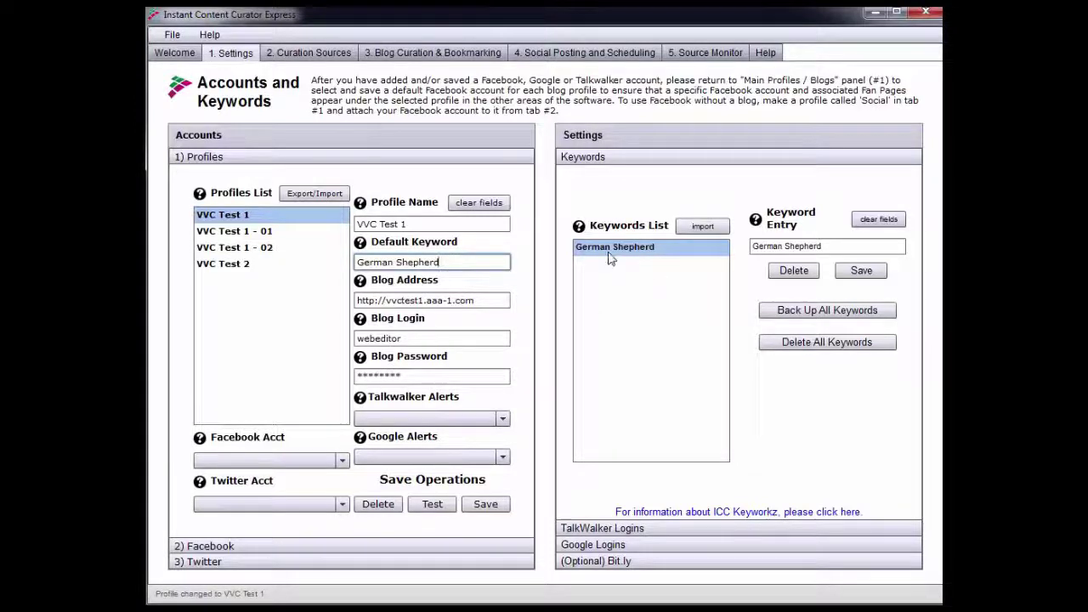
{"action": "key", "text": "Tab"}
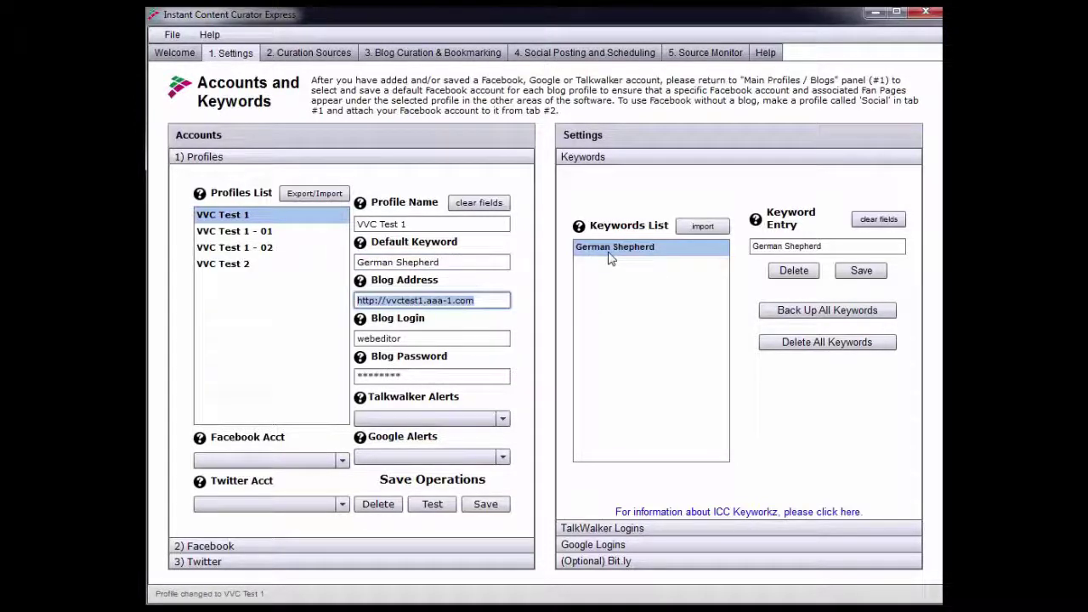
{"action": "left_click", "coordinate": [453, 263]}
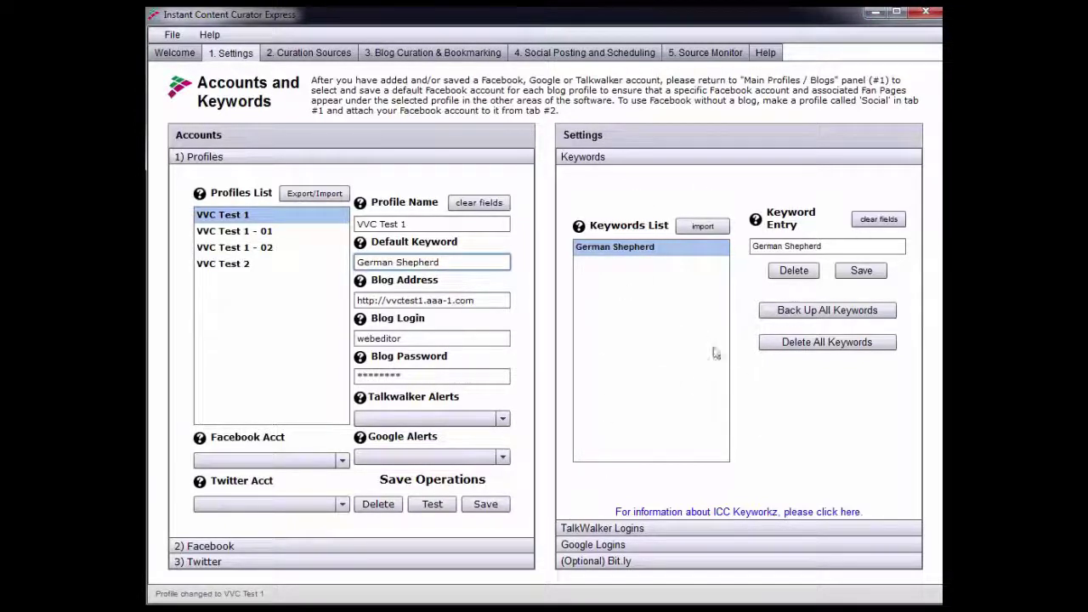
- Close Instant Content Curator Express, execute the keyword import into the profile in ICC Keyworkz and dismiss the completion dialog
{"action": "left_click", "coordinate": [632, 609]}
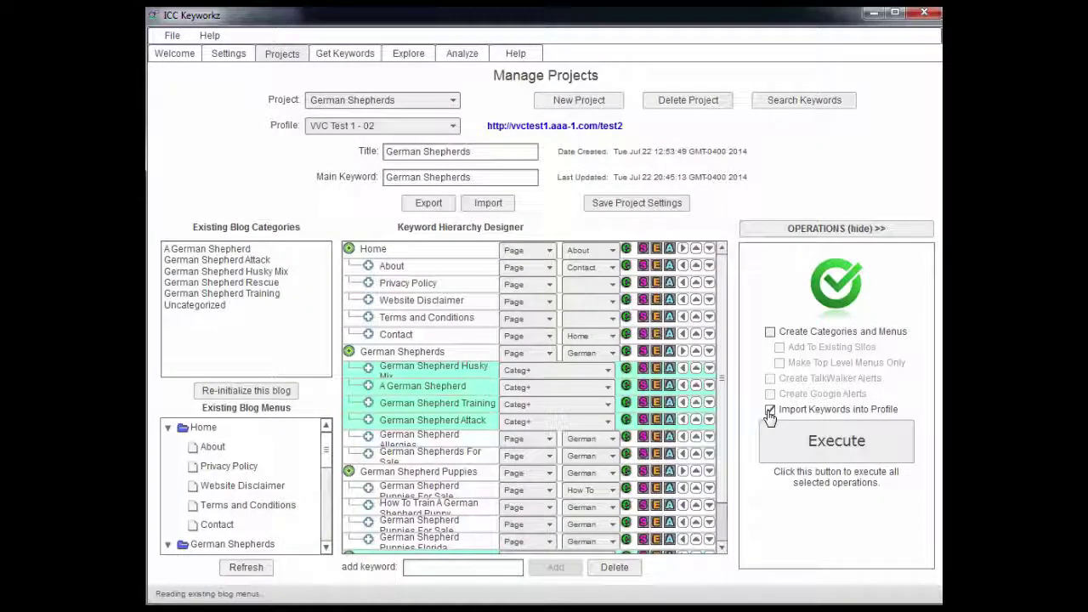
{"action": "left_click", "coordinate": [815, 449]}
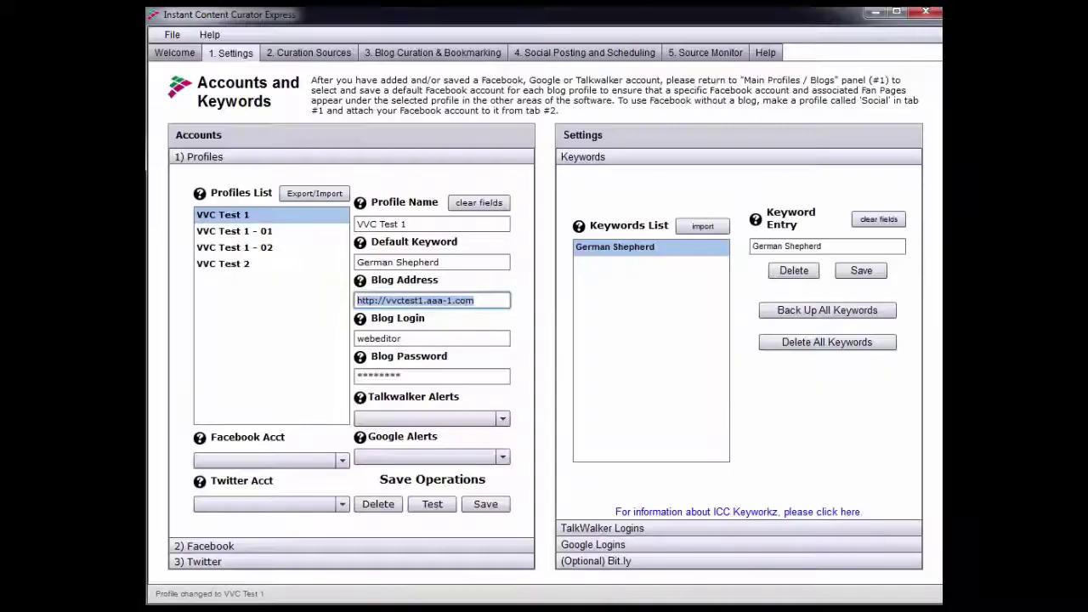
{"action": "left_click", "coordinate": [926, 14]}
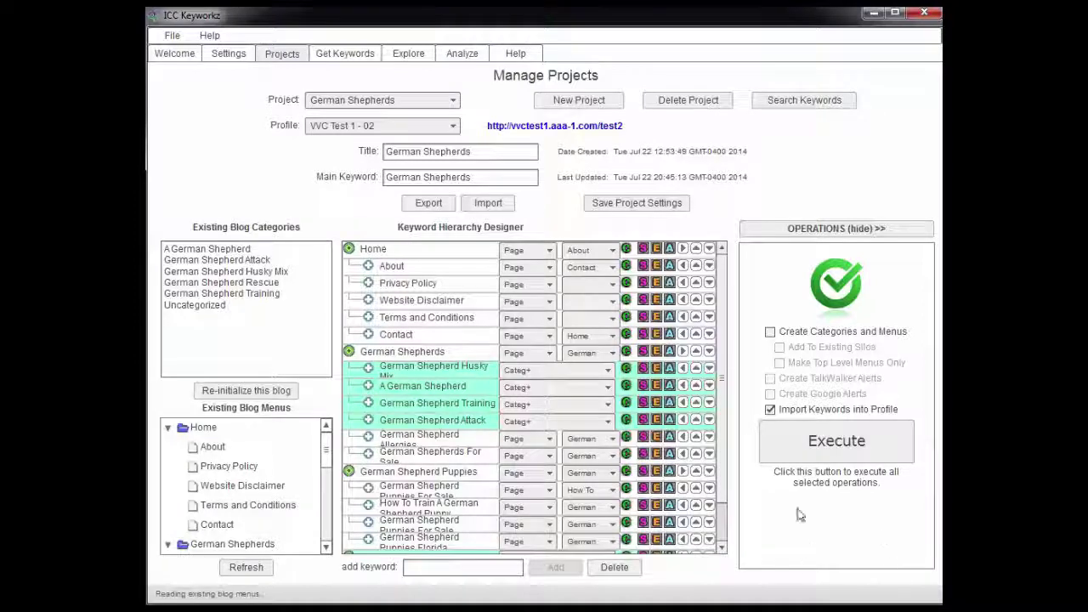
{"action": "left_click", "coordinate": [829, 442]}
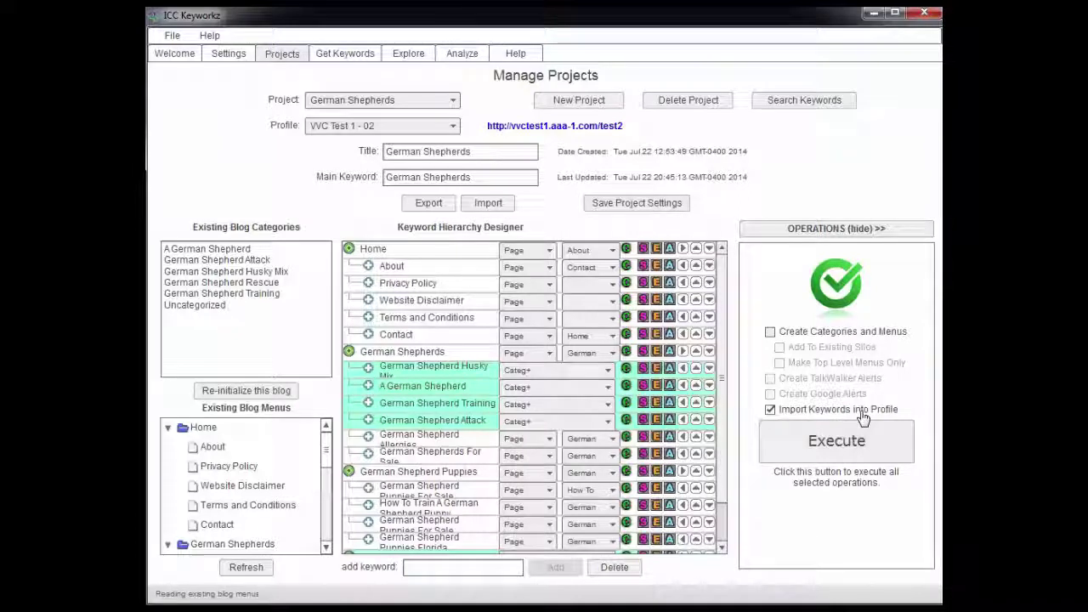
{"action": "left_click", "coordinate": [827, 445]}
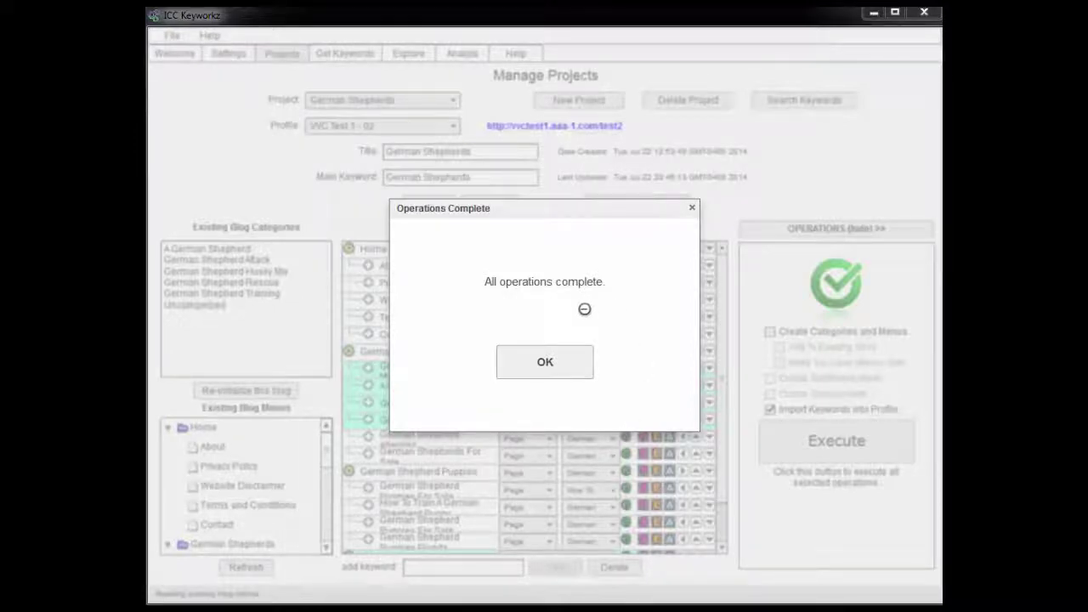
{"action": "left_click", "coordinate": [543, 364]}
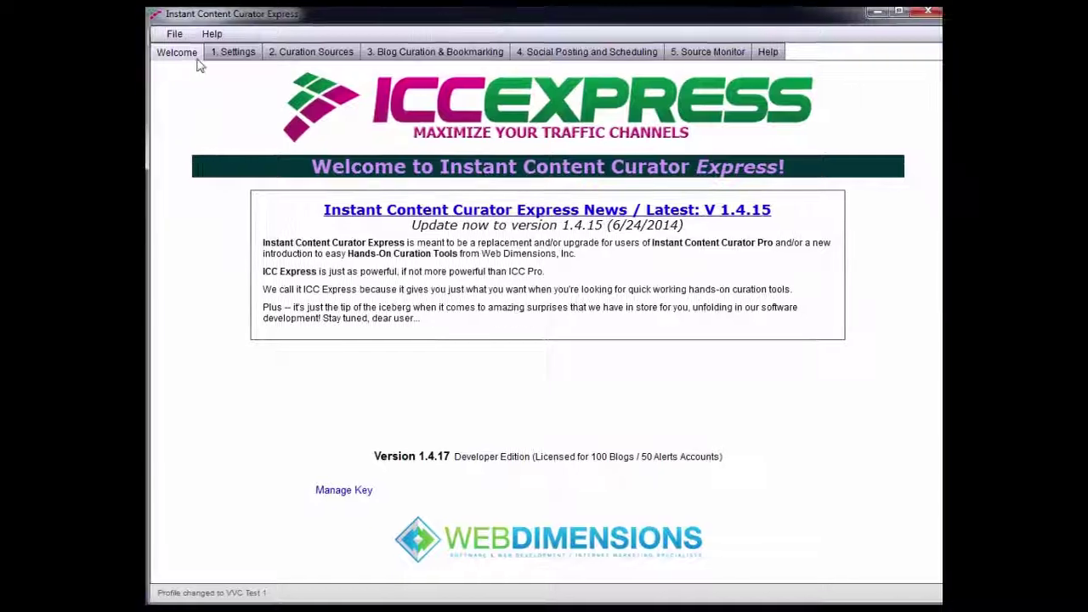
- Open the account and keyword settings in Instant Content Curator Express and review the whole list of imported keywords
{"action": "left_click", "coordinate": [234, 54]}
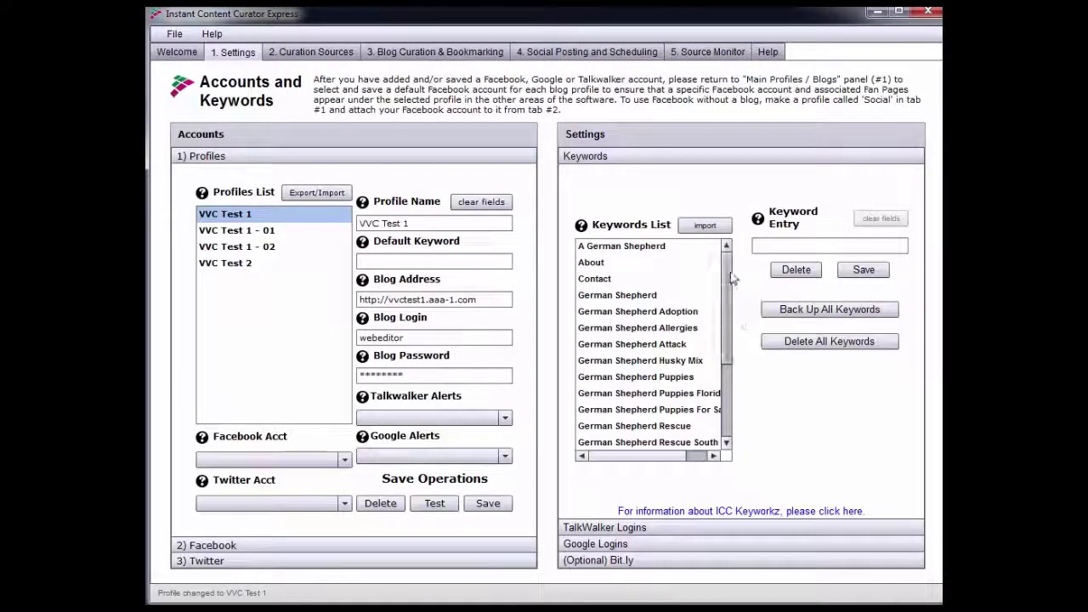
{"action": "scroll", "coordinate": [724, 340], "scroll_direction": "down", "scroll_amount": 2}
{"action": "scroll", "coordinate": [723, 340], "scroll_direction": "down", "scroll_amount": 1}
{"action": "scroll", "coordinate": [729, 277], "scroll_direction": "up", "scroll_amount": 3}
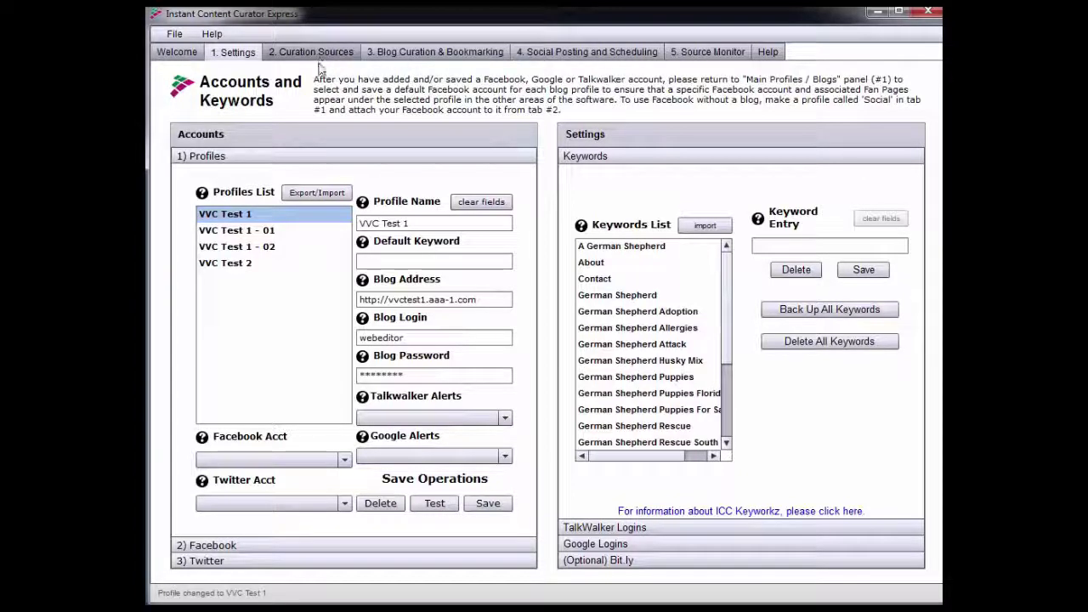
- Make VVC Test 1 - 02 the active profile and check its available categories in the blog curation editor
{"action": "left_click", "coordinate": [245, 248]}
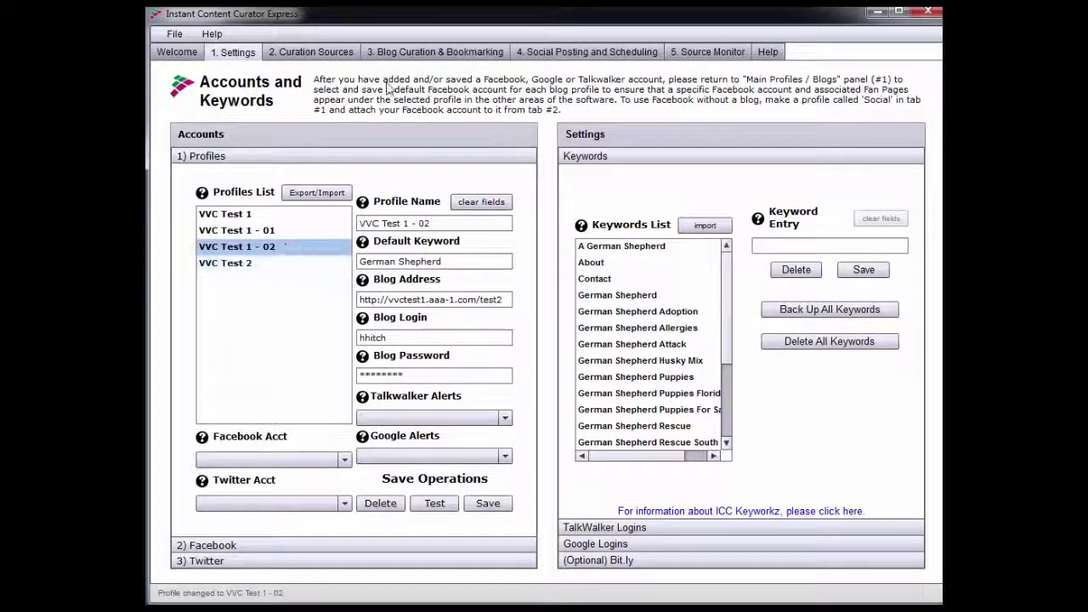
{"action": "left_click", "coordinate": [405, 55]}
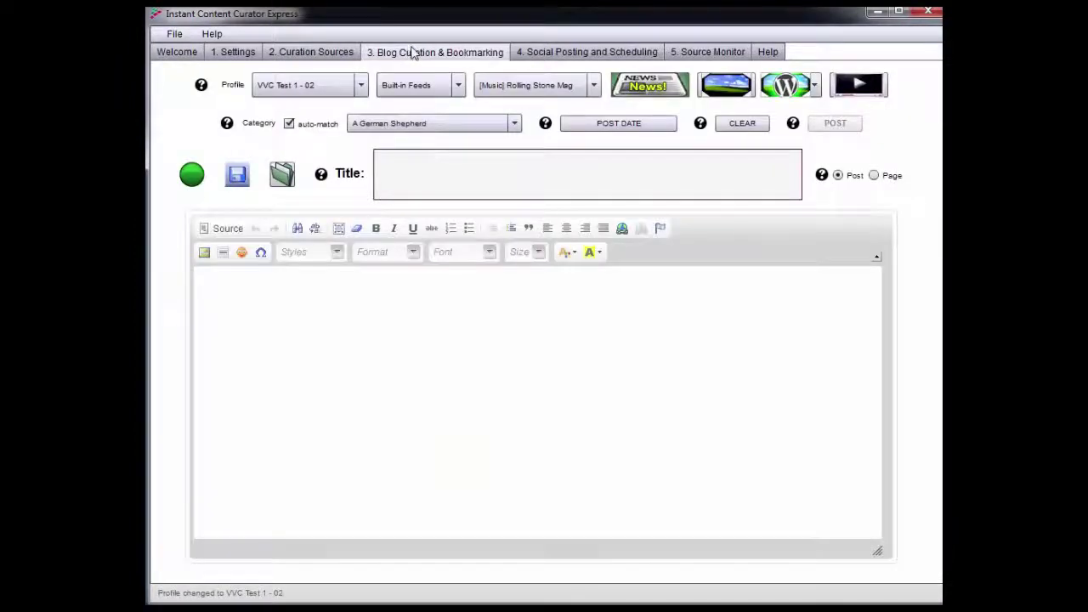
{"action": "left_click", "coordinate": [709, 369]}
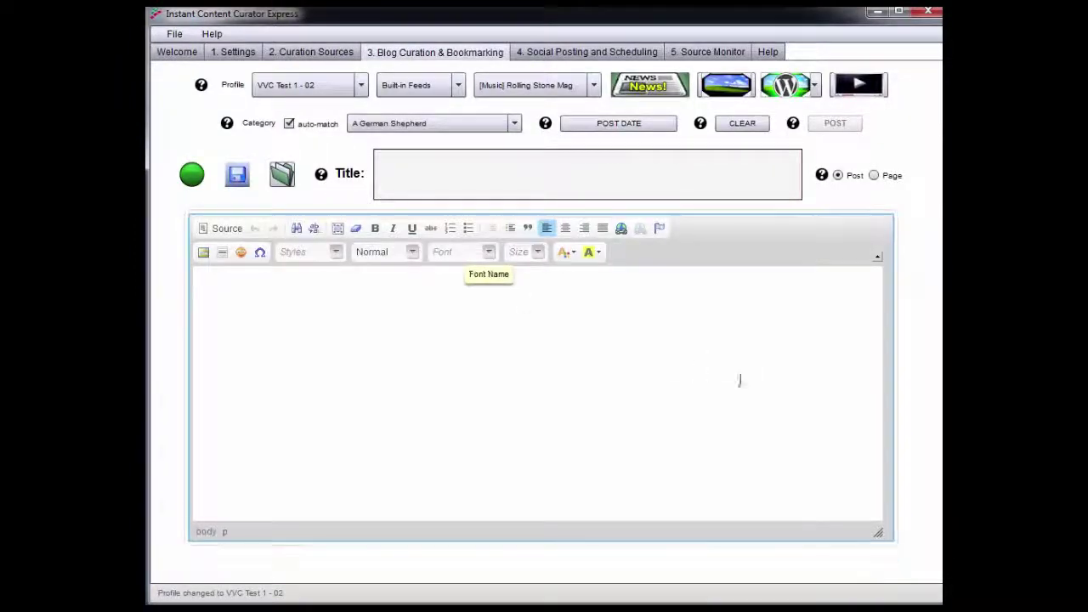
{"action": "left_click", "coordinate": [516, 126]}
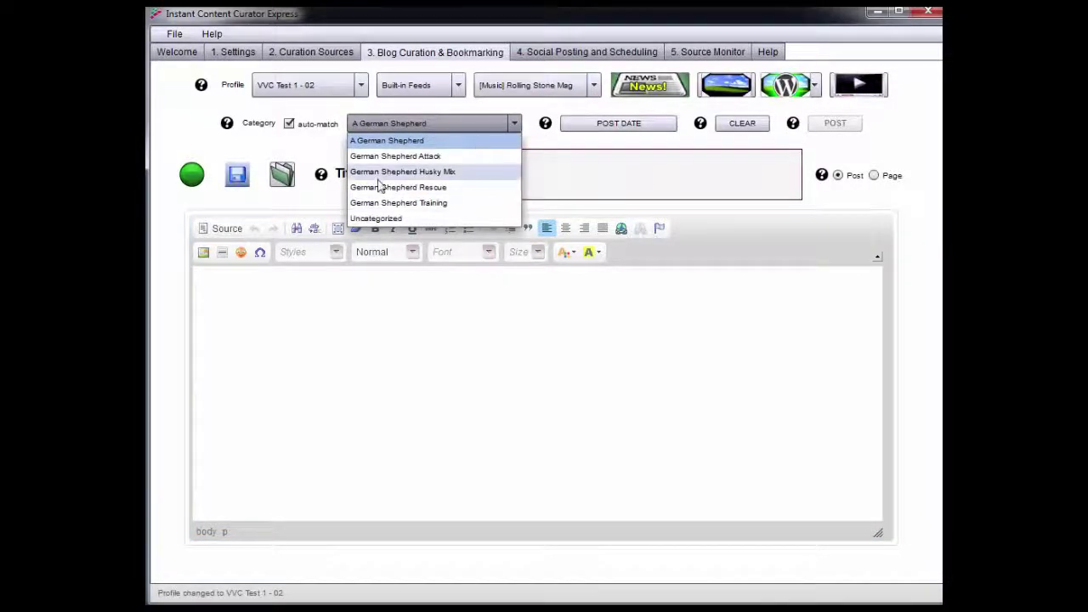
{"action": "left_click", "coordinate": [607, 175]}
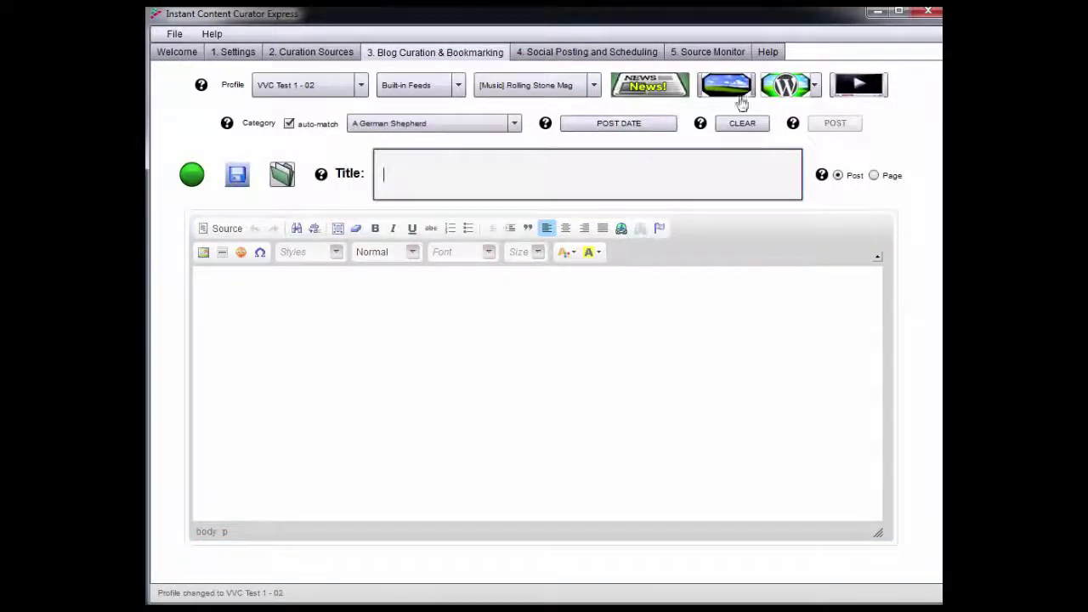
- Browse Creative Commons images for the imported keyword German Shepherd Rescue and for a German Shepherd Puppies keyword
{"action": "left_click", "coordinate": [741, 93]}
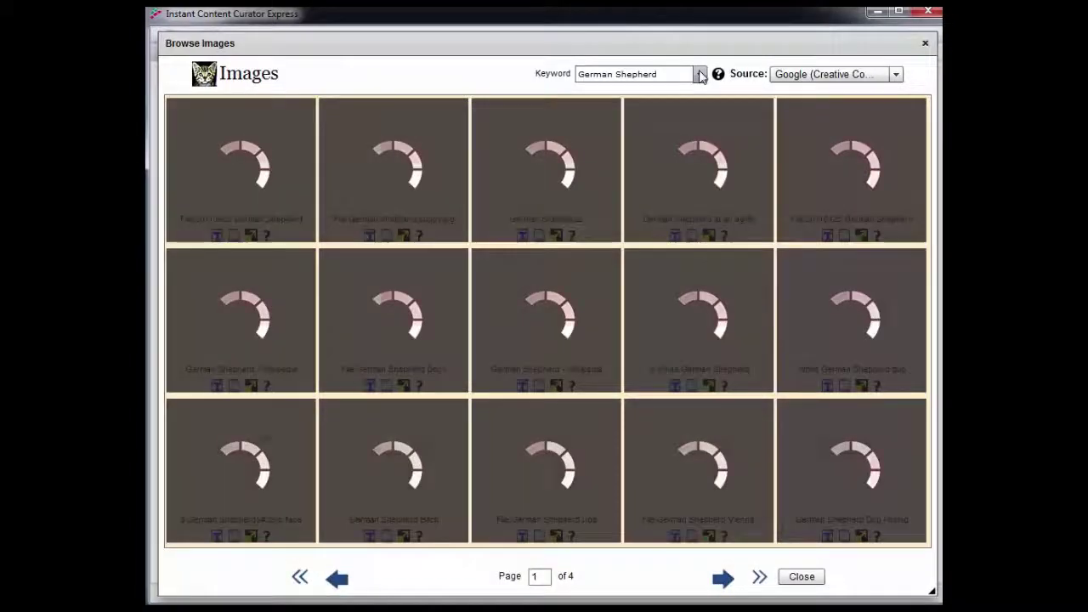
{"action": "left_click", "coordinate": [700, 74]}
{"action": "scroll", "coordinate": [704, 125], "scroll_direction": "down", "scroll_amount": 3}
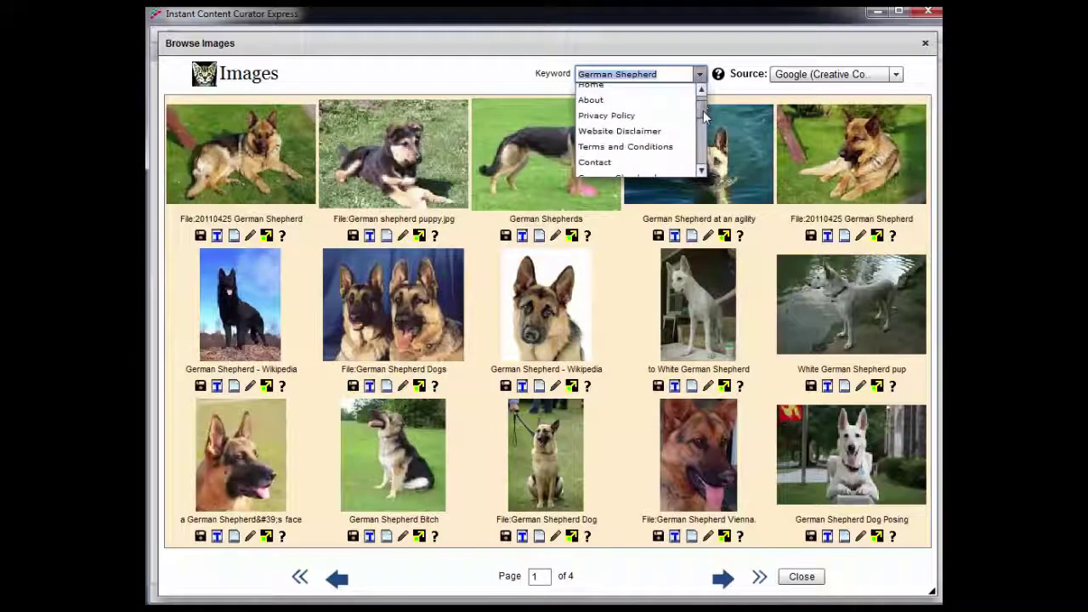
{"action": "scroll", "coordinate": [704, 128], "scroll_direction": "down", "scroll_amount": 5}
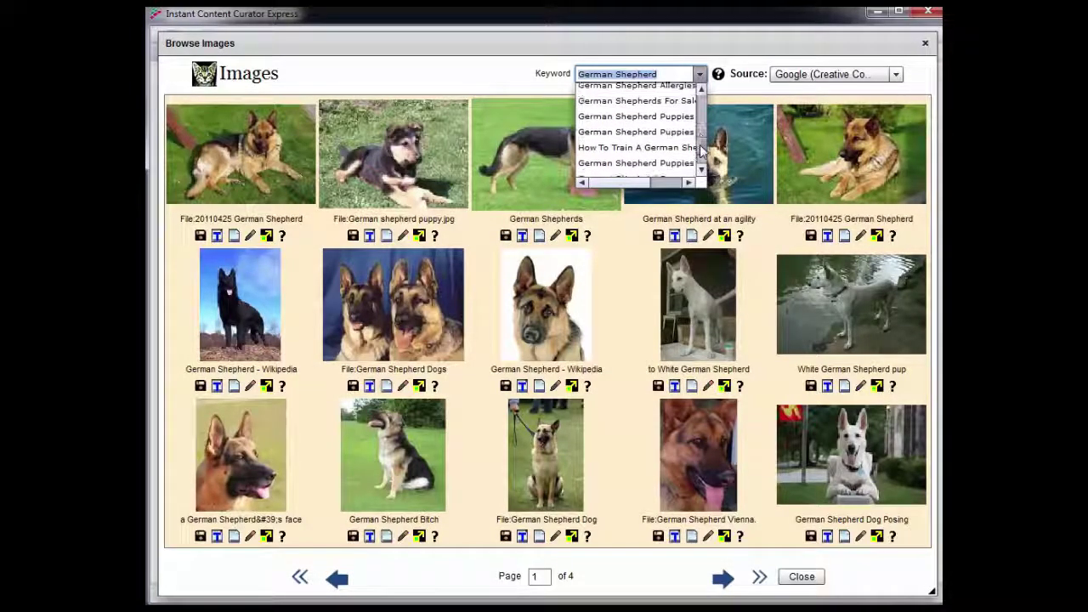
{"action": "scroll", "coordinate": [704, 146], "scroll_direction": "down", "scroll_amount": 4}
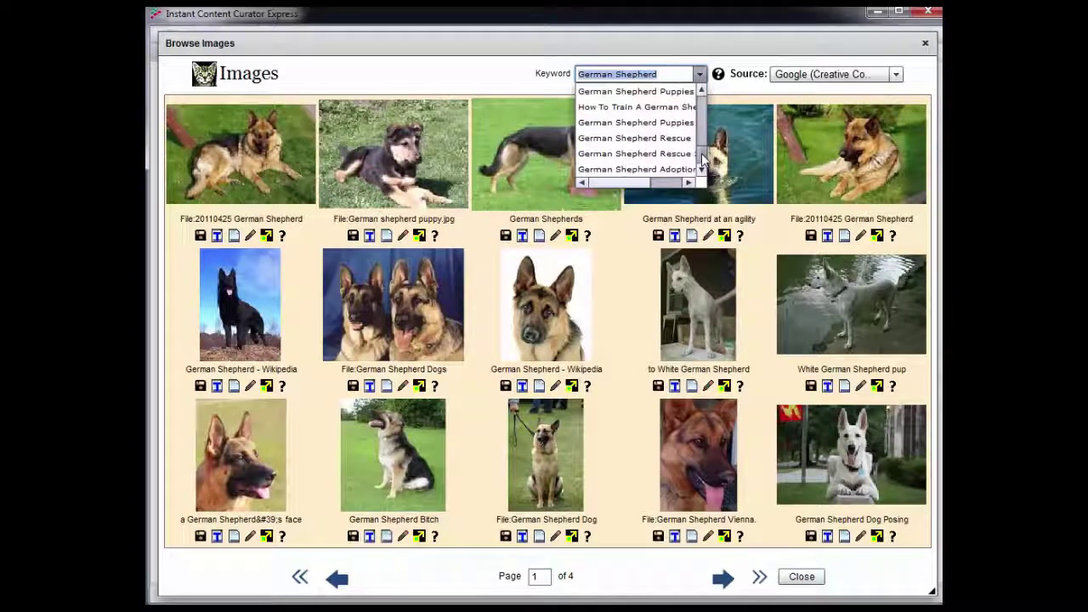
{"action": "left_click", "coordinate": [654, 137]}
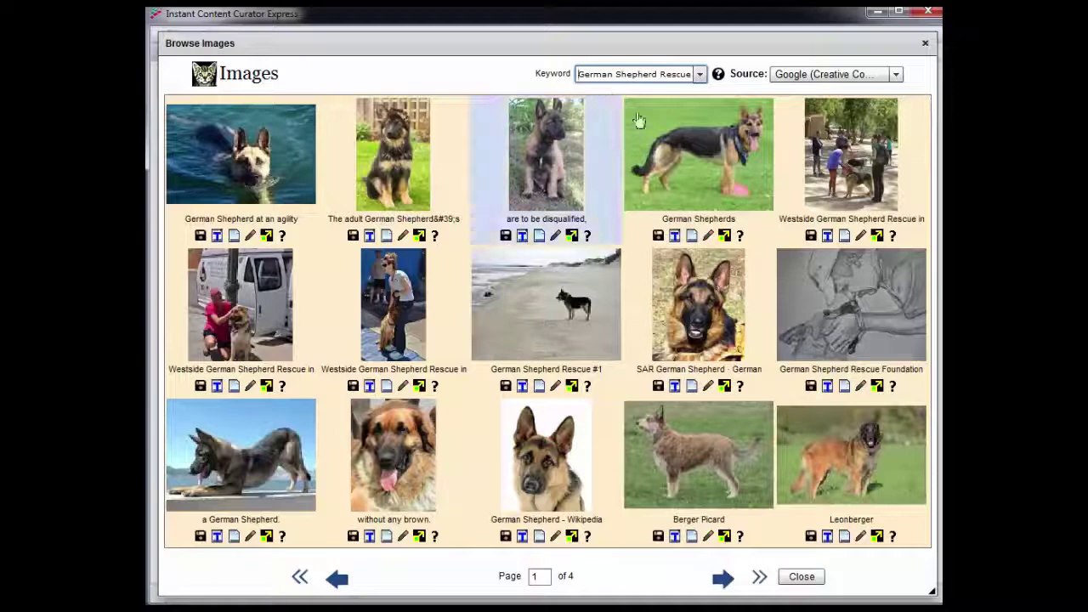
{"action": "left_click", "coordinate": [700, 76]}
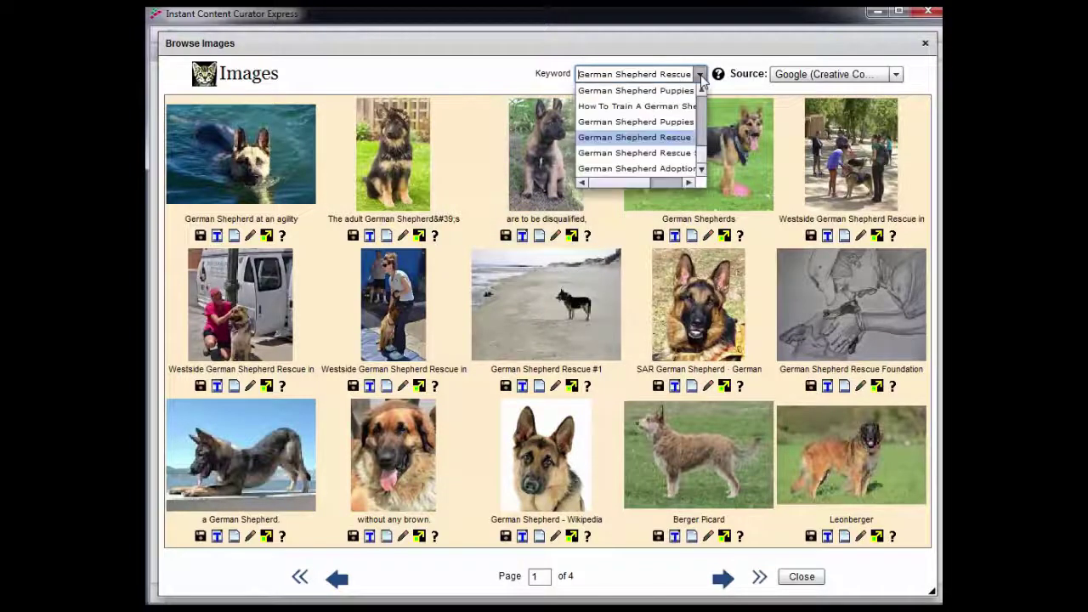
{"action": "left_click", "coordinate": [664, 125]}
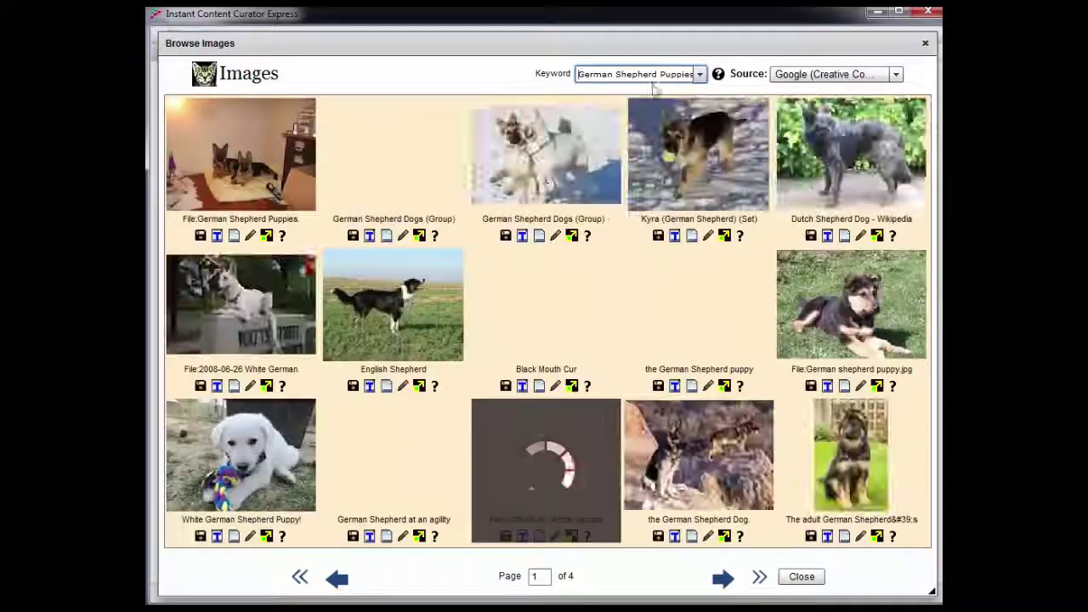
- Check the image browser's keyword list, close the image browser and exit Instant Content Curator Express
{"action": "left_click", "coordinate": [701, 74]}
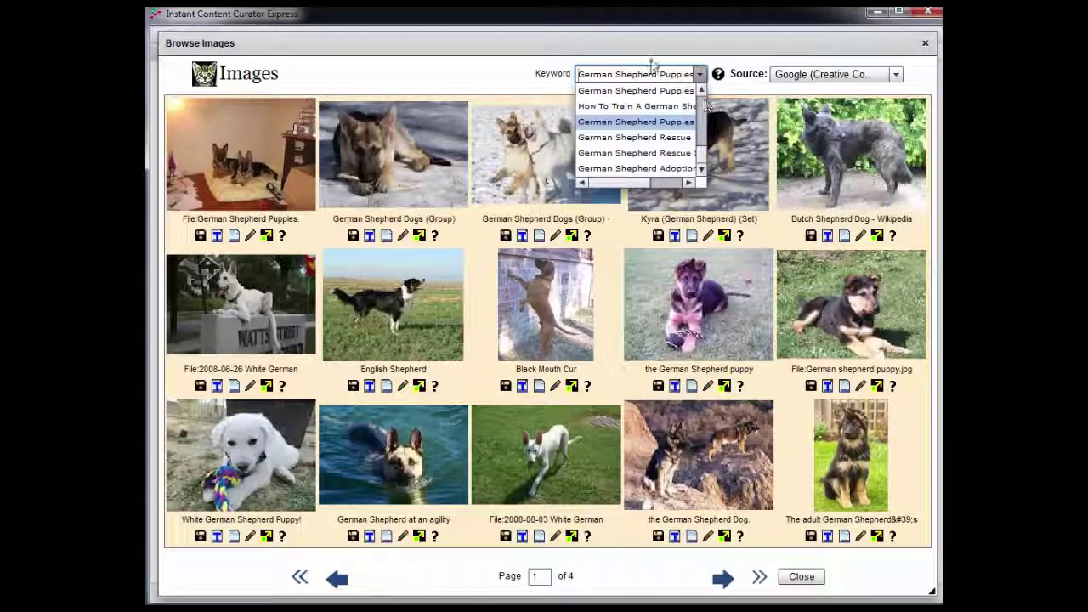
{"action": "left_click", "coordinate": [701, 74]}
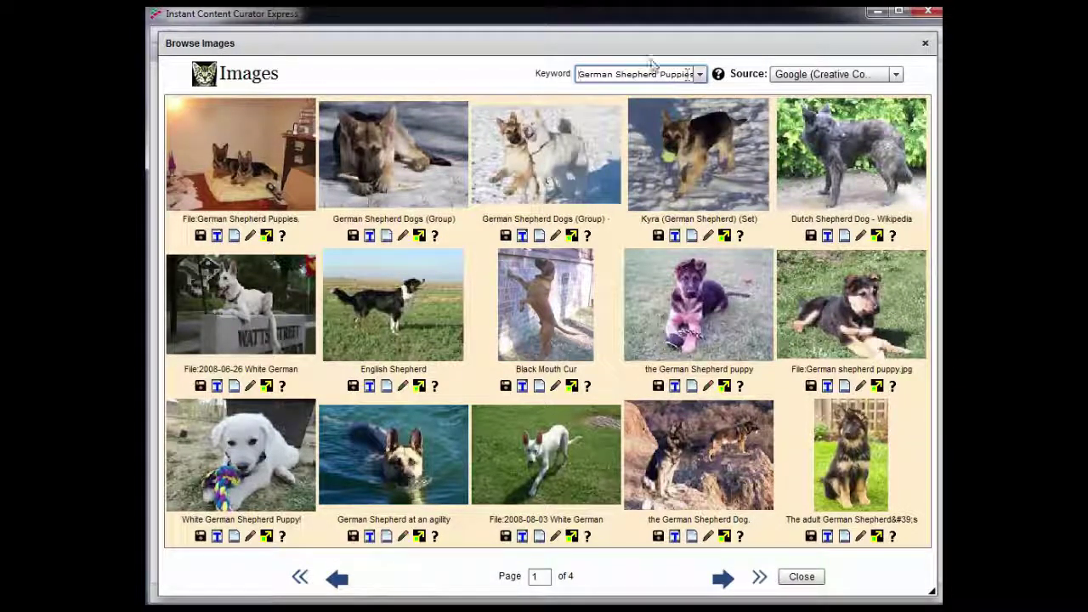
{"action": "left_click", "coordinate": [925, 43]}
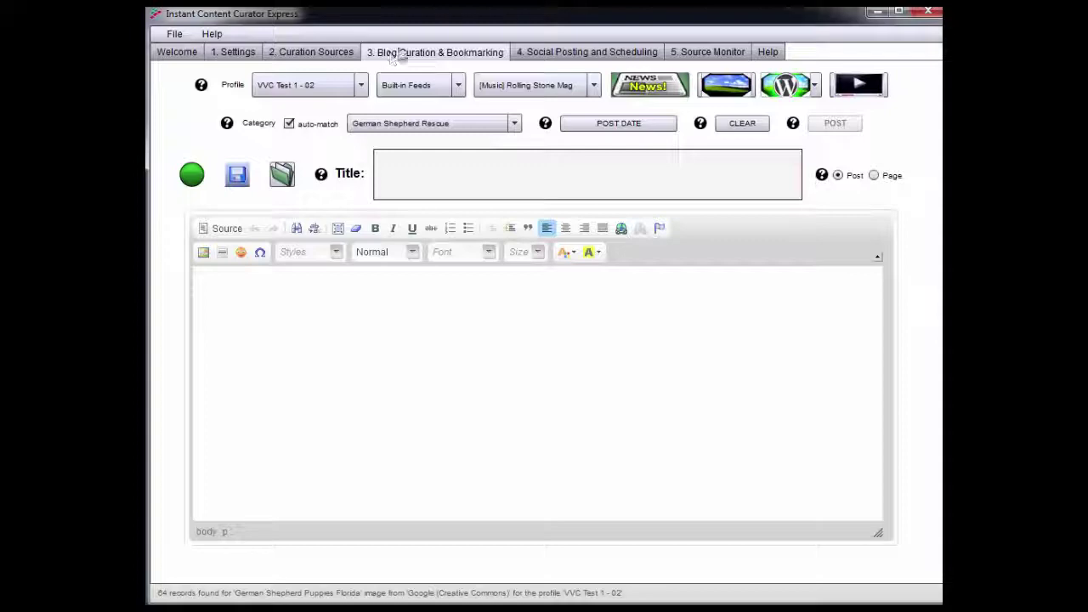
{"action": "left_click", "coordinate": [155, 14]}
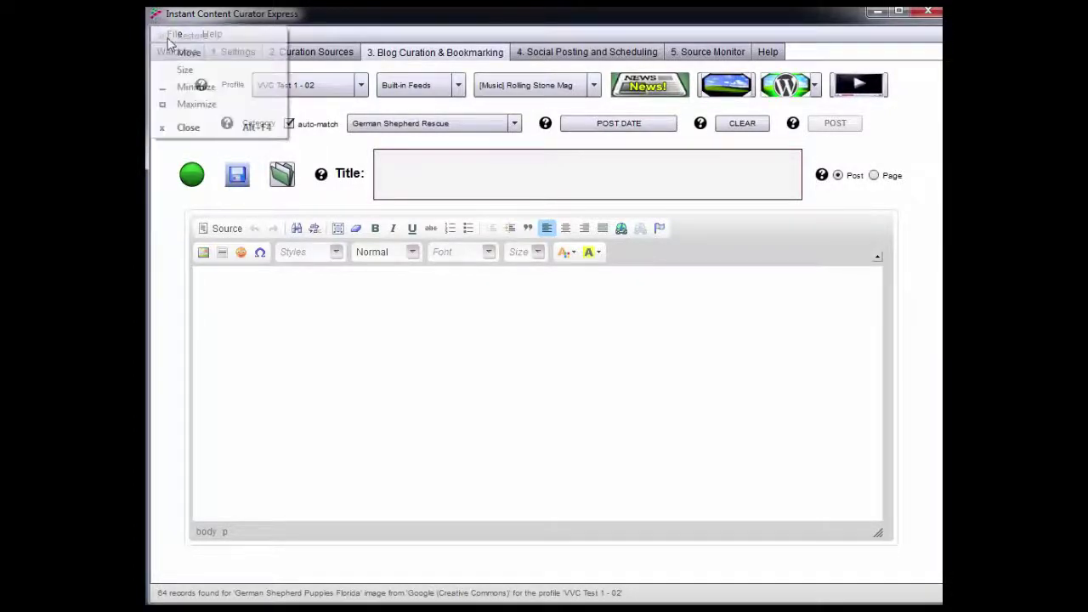
{"action": "left_click", "coordinate": [182, 127]}
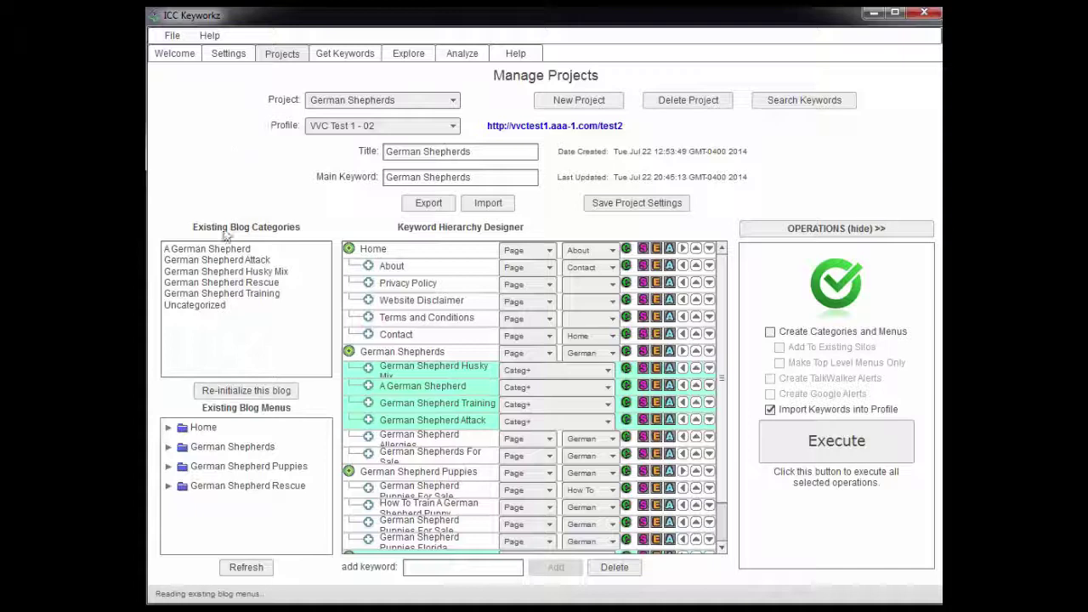
- Hide the operations area in ICC Keyworkz and review the German Shepherds project's keyword hierarchy
{"action": "left_click", "coordinate": [800, 233]}
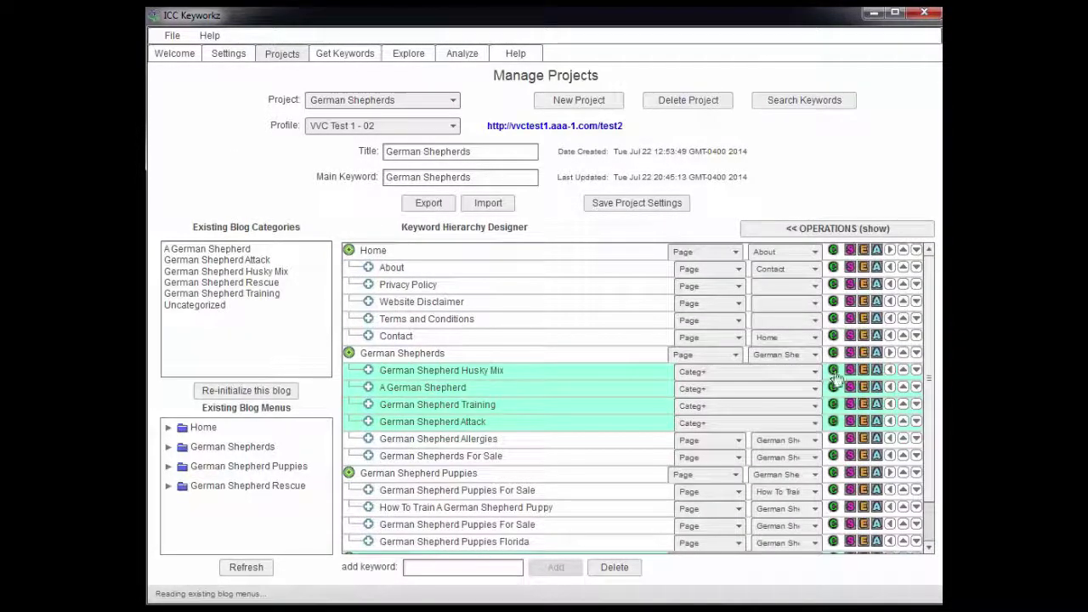
{"action": "mouse_move", "coordinate": [837, 377]}
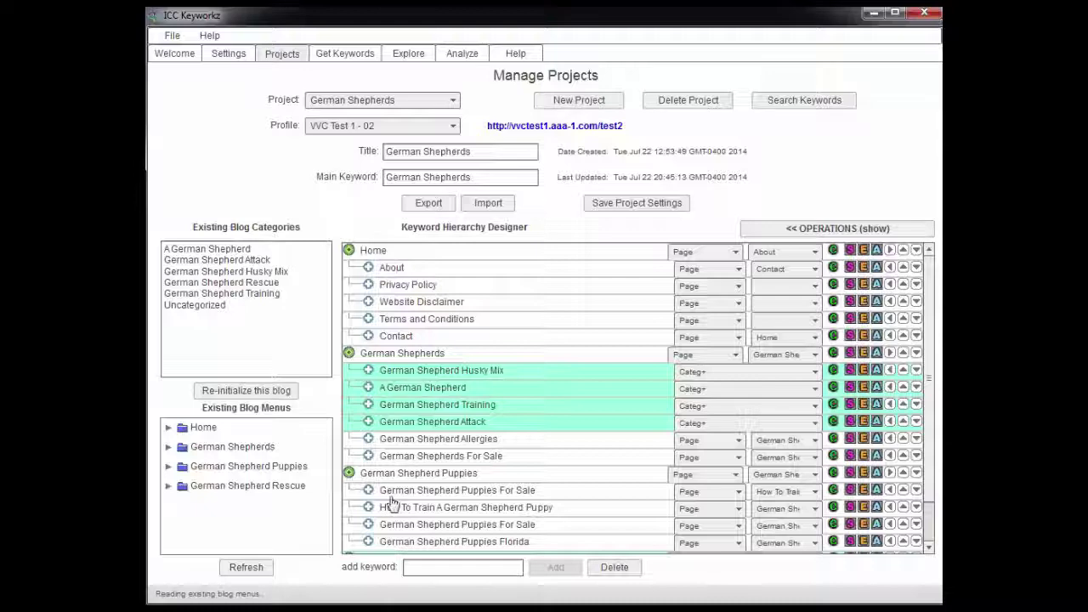
{"action": "scroll", "coordinate": [935, 378], "scroll_direction": "down", "scroll_amount": 2}
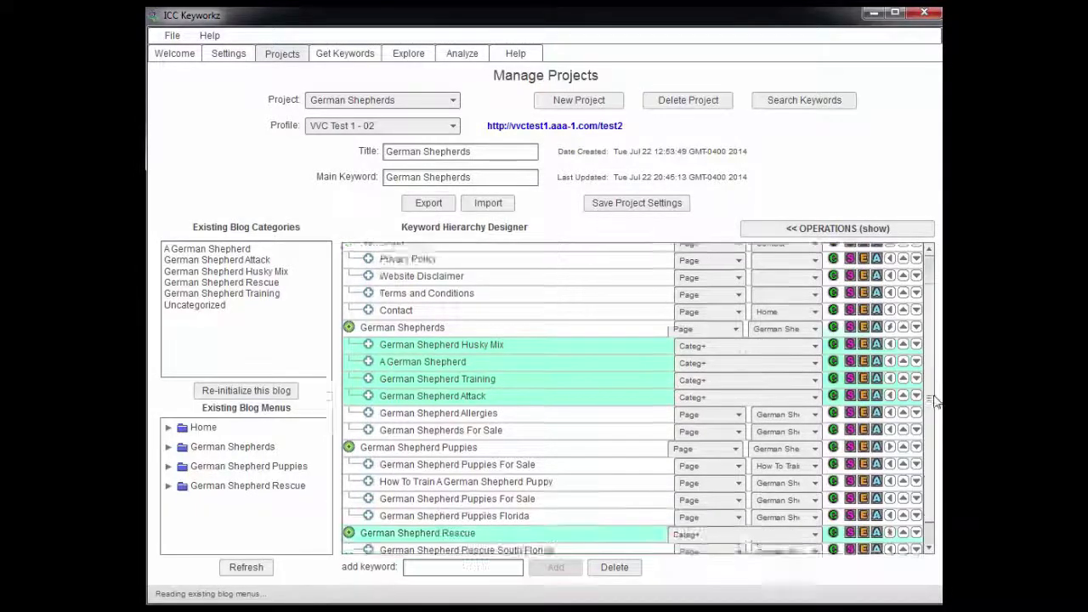
{"action": "scroll", "coordinate": [935, 393], "scroll_direction": "up", "scroll_amount": 2}
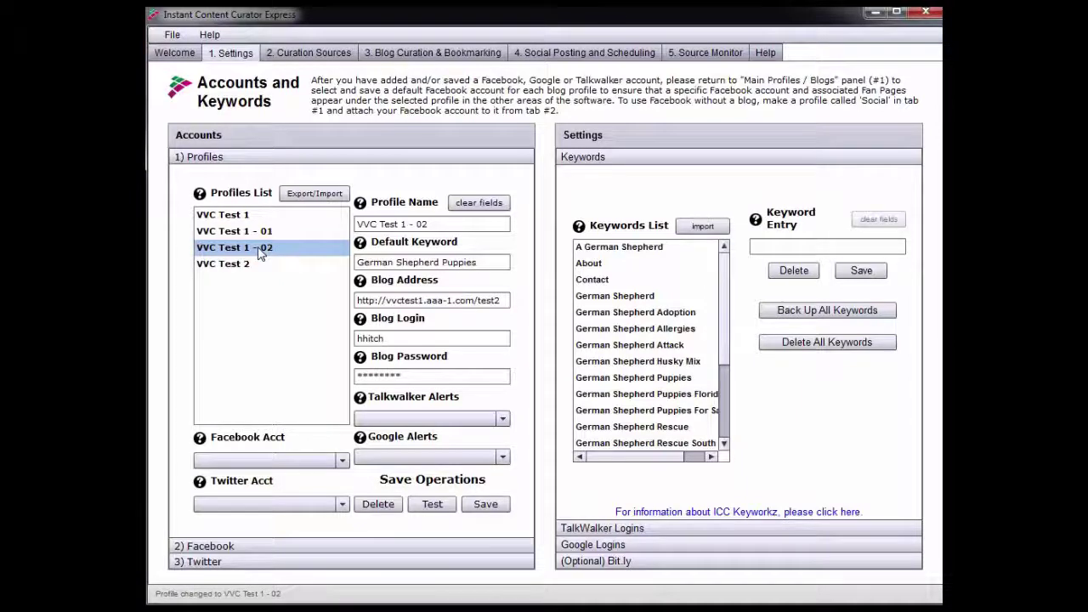
- In Instant Content Curator Express, make German Shepherd Training the default keyword of profile VVC Test 1 - 02 and save the profile
{"action": "left_click_drag", "start_coordinate": [384, 301], "coordinate": [496, 301]}
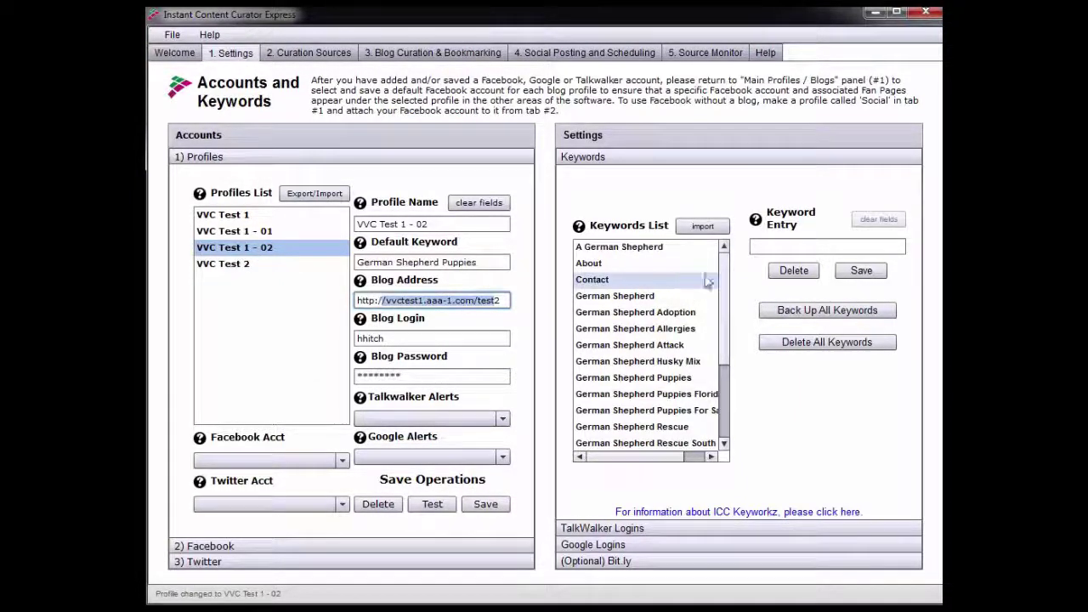
{"action": "left_click_drag", "start_coordinate": [723, 279], "coordinate": [723, 322]}
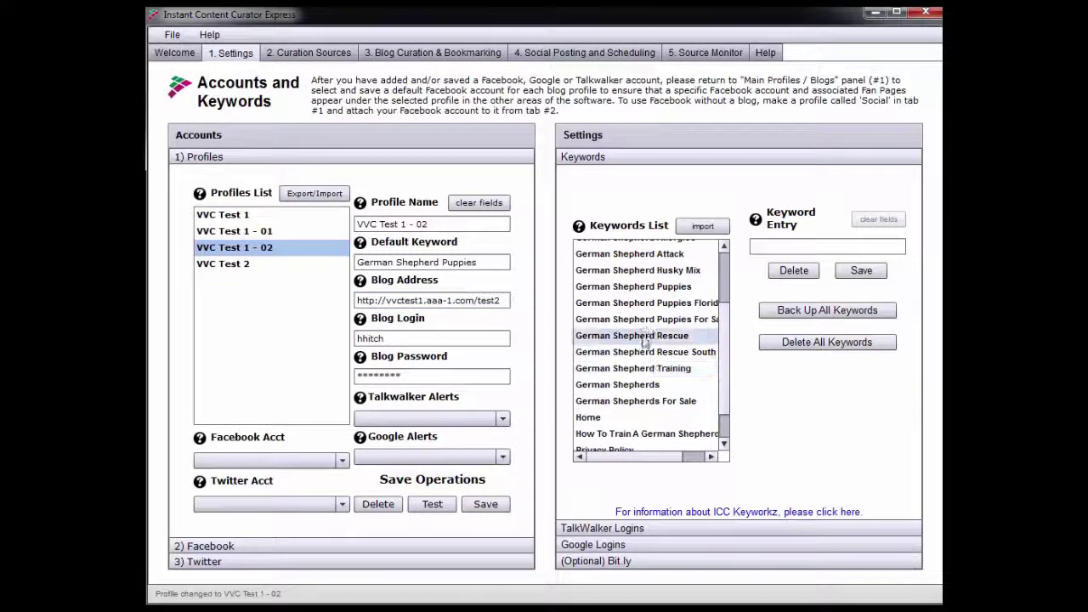
{"action": "left_click", "coordinate": [637, 370]}
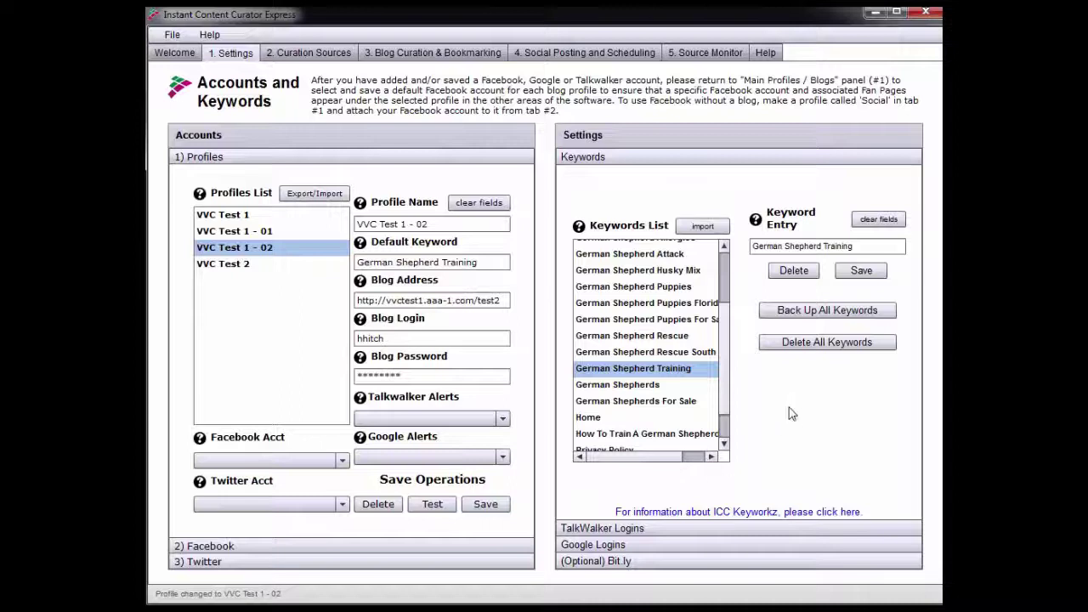
{"action": "left_click", "coordinate": [489, 506]}
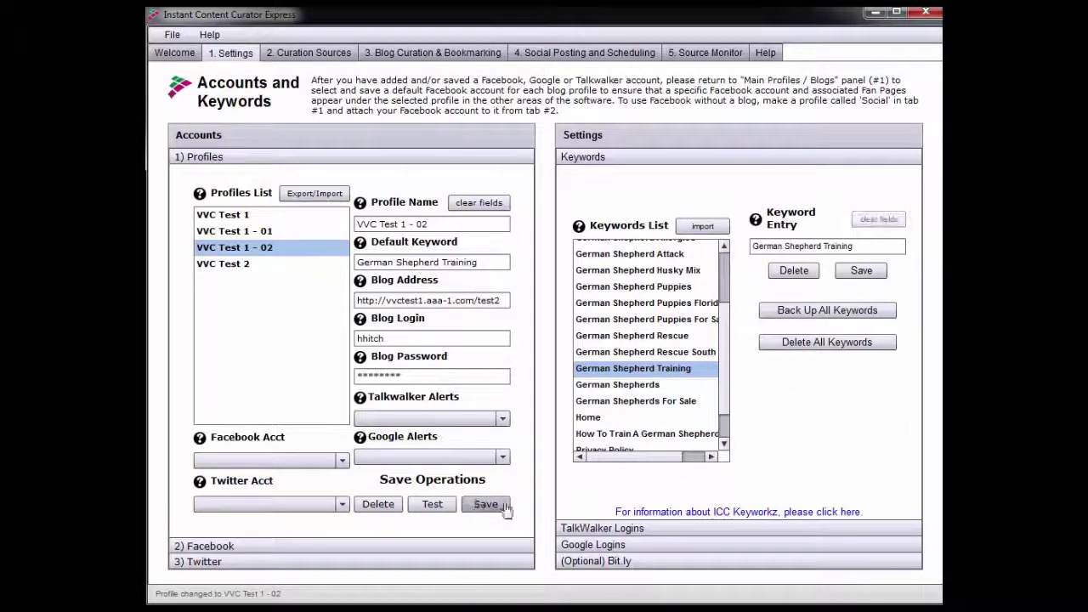
- Check the matched category in the blog curation editor and insert the YouTube video German Shepherd K-9 Attack Training as a new post
{"action": "left_click", "coordinate": [416, 55]}
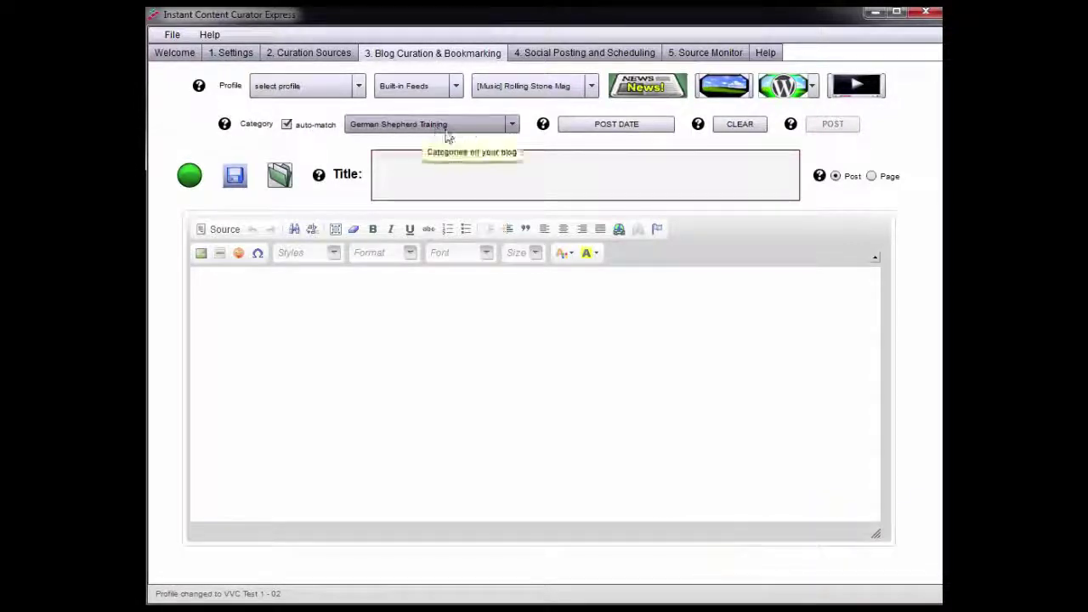
{"action": "left_click", "coordinate": [513, 125]}
{"action": "left_click", "coordinate": [514, 125]}
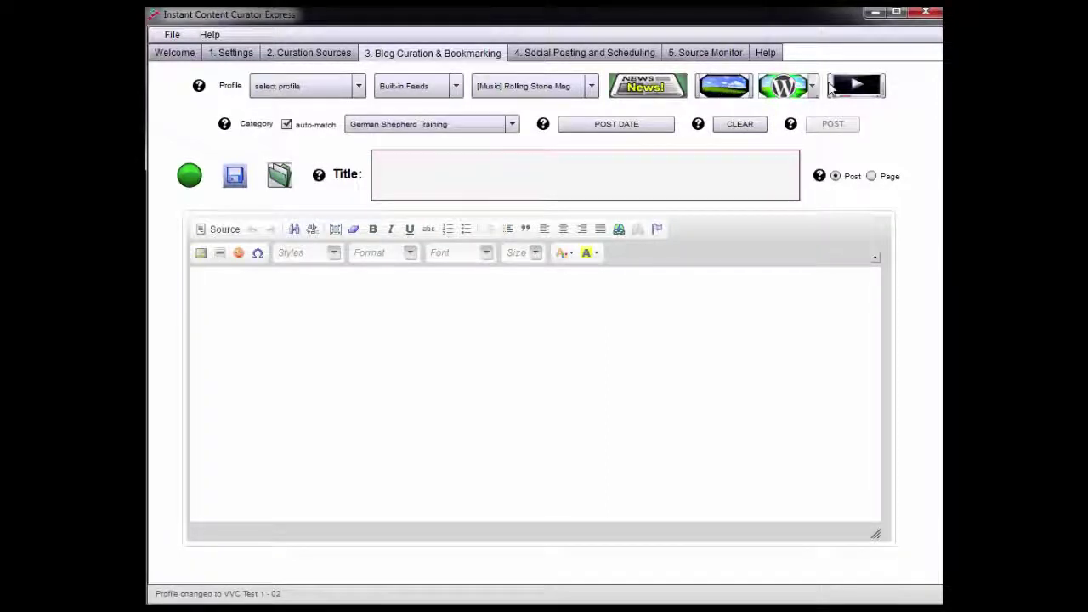
{"action": "left_click", "coordinate": [848, 89]}
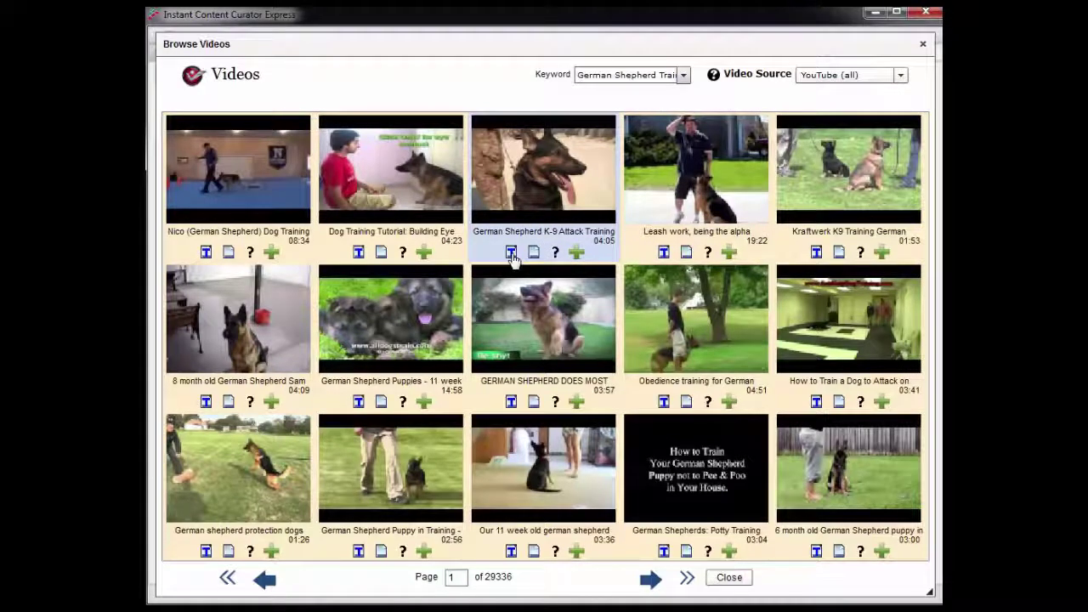
{"action": "left_click", "coordinate": [511, 252]}
{"action": "left_click", "coordinate": [545, 339]}
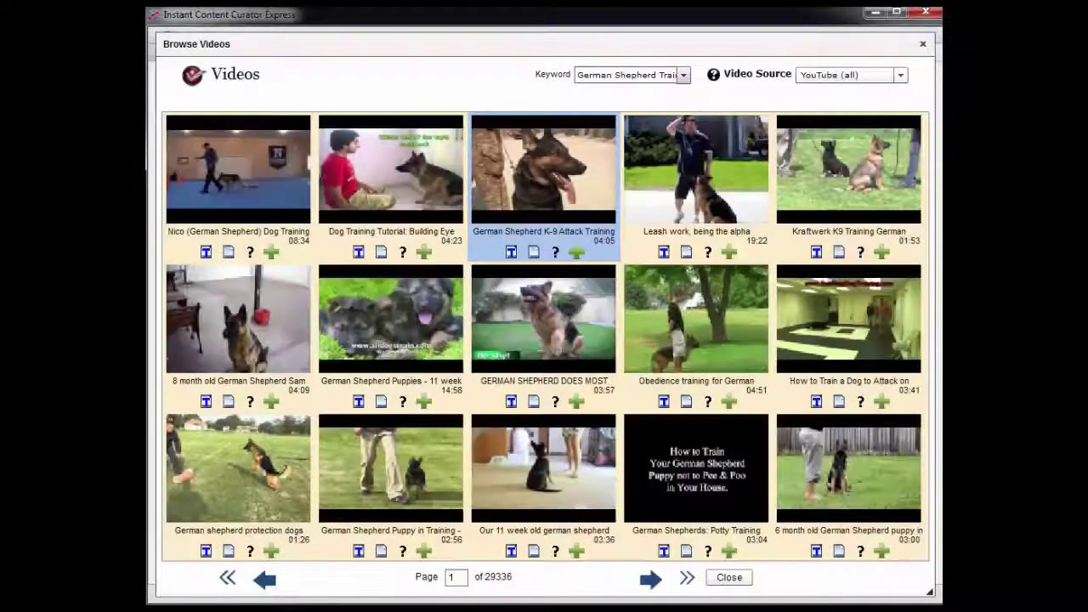
{"action": "left_click", "coordinate": [729, 578]}
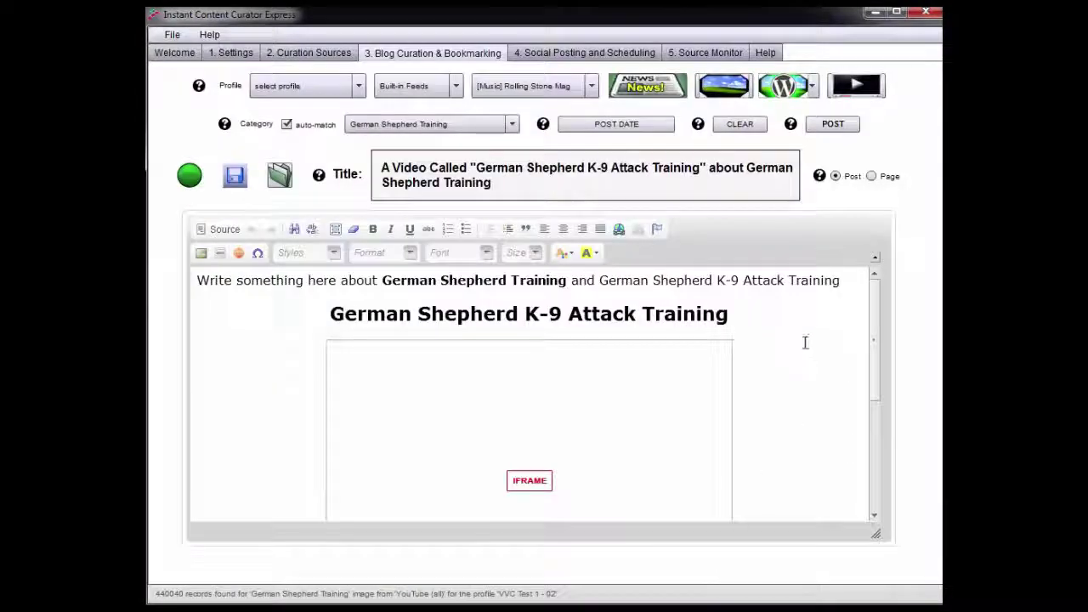
- Remove "Write something here about" from the post body and shorten the title to start with "German Shepherd K-9 Attack Training", dropping "A Video Called" and "about German Shepherd Training"
{"action": "left_click_drag", "start_coordinate": [875, 340], "coordinate": [879, 286]}
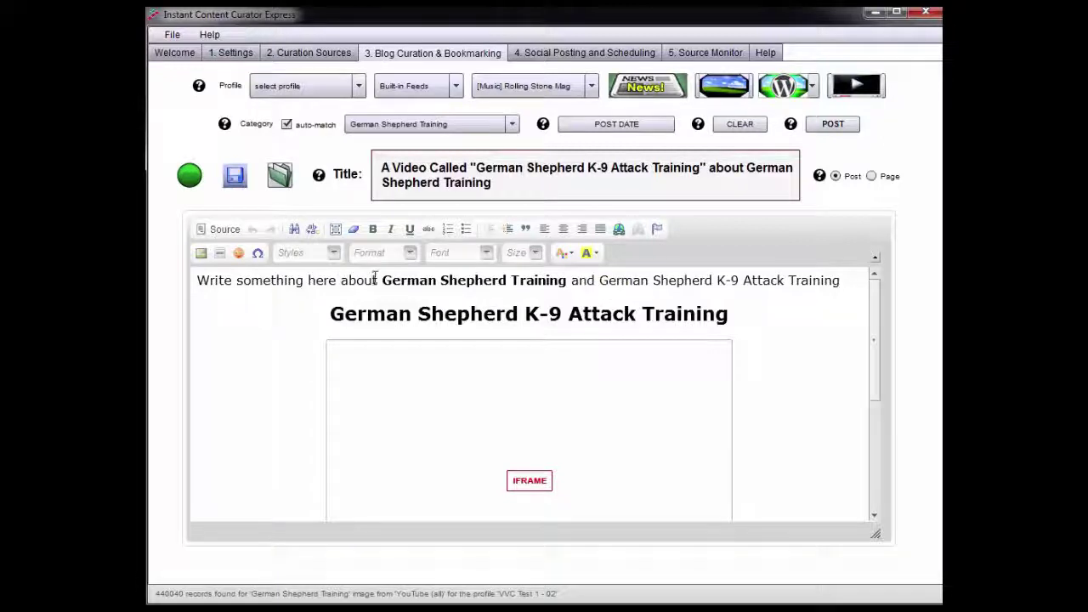
{"action": "left_click_drag", "start_coordinate": [376, 280], "coordinate": [197, 283]}
{"action": "key", "text": "Delete"}
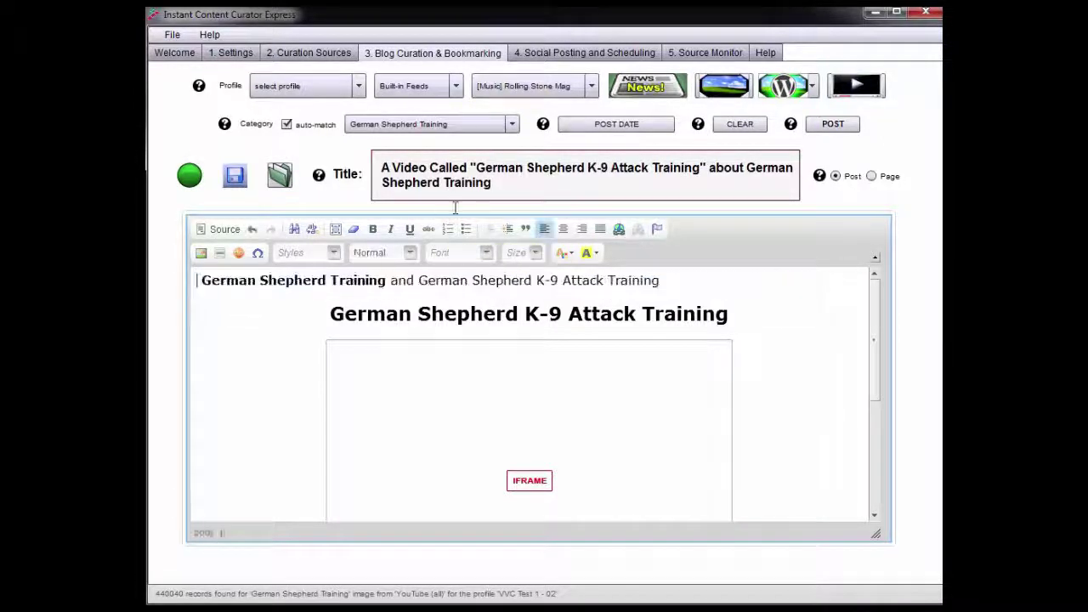
{"action": "left_click_drag", "start_coordinate": [472, 168], "coordinate": [381, 168]}
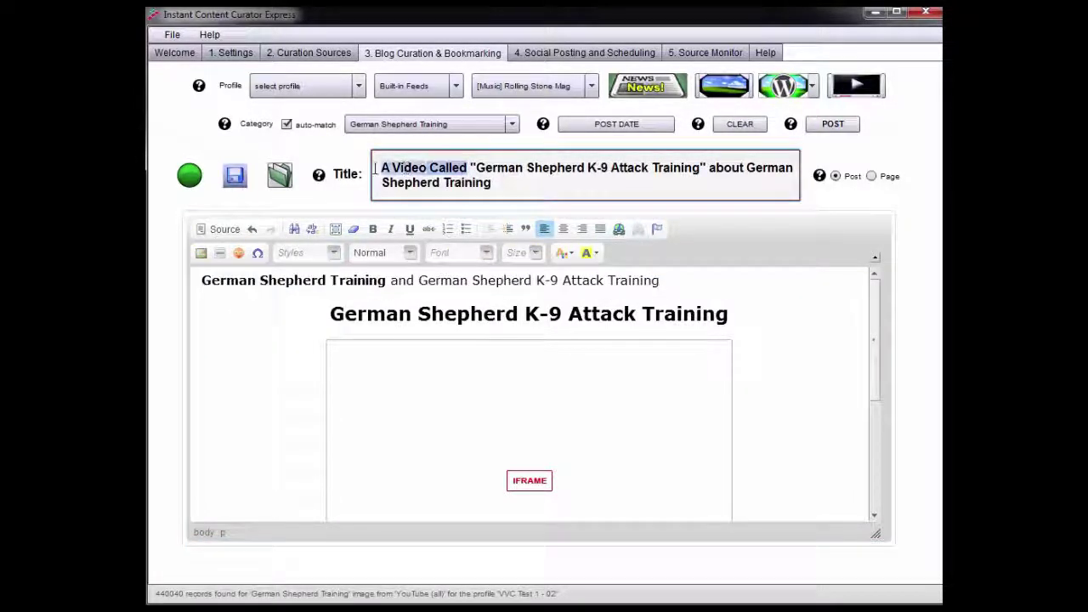
{"action": "key", "text": "Delete"}
{"action": "left_click_drag", "start_coordinate": [626, 178], "coordinate": [632, 192]}
{"action": "key", "text": "Delete"}
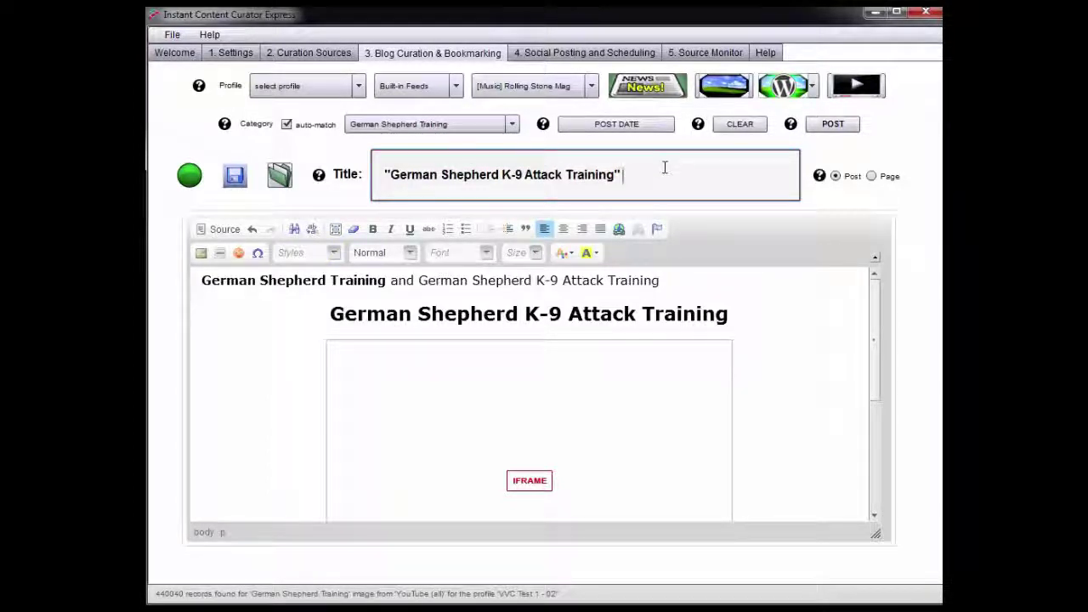
- Publish the video post to the blog without social bookmarks and leave the Instant Content Curator Express window
{"action": "left_click", "coordinate": [834, 124]}
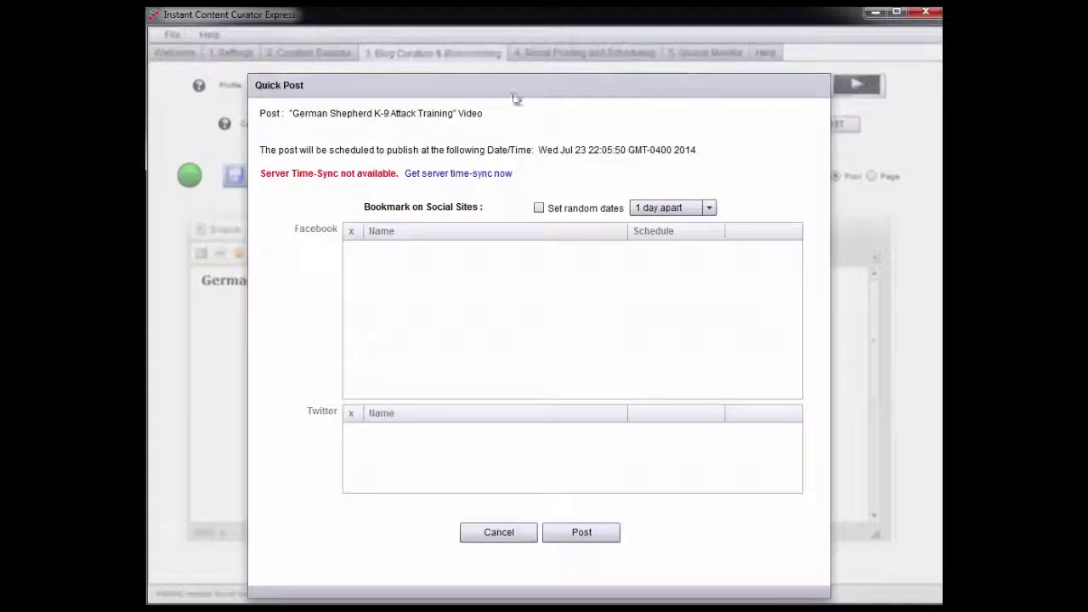
{"action": "left_click", "coordinate": [579, 533]}
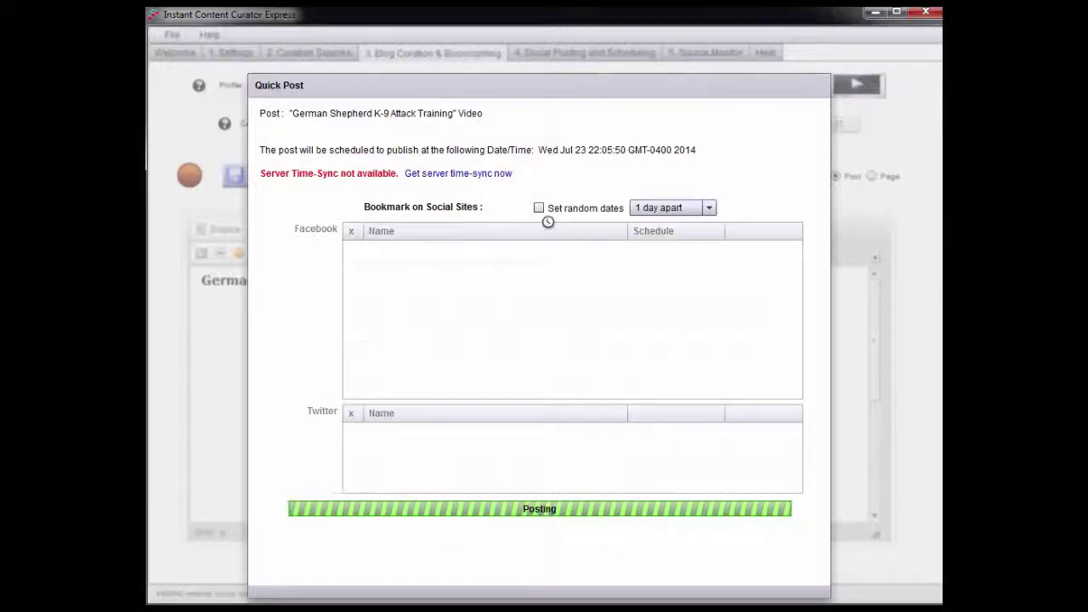
{"action": "left_click", "coordinate": [926, 14]}
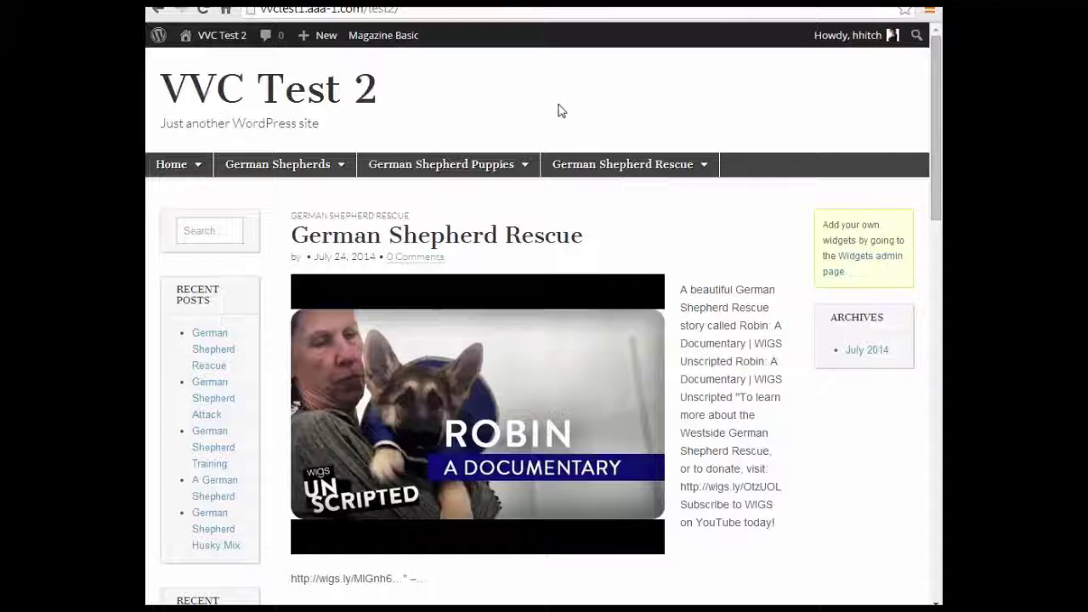
- Open the blog's German Shepherd Training category in the browser and view the published German Shepherd K-9 Attack Training video post
{"action": "mouse_move", "coordinate": [517, 170]}
{"action": "mouse_move", "coordinate": [332, 165]}
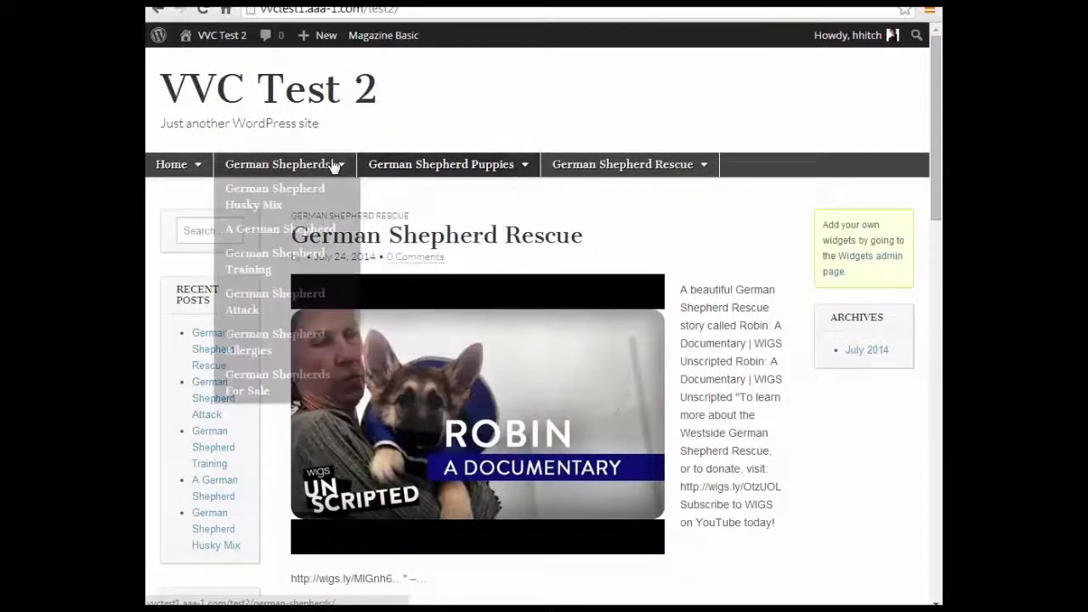
{"action": "left_click", "coordinate": [262, 260]}
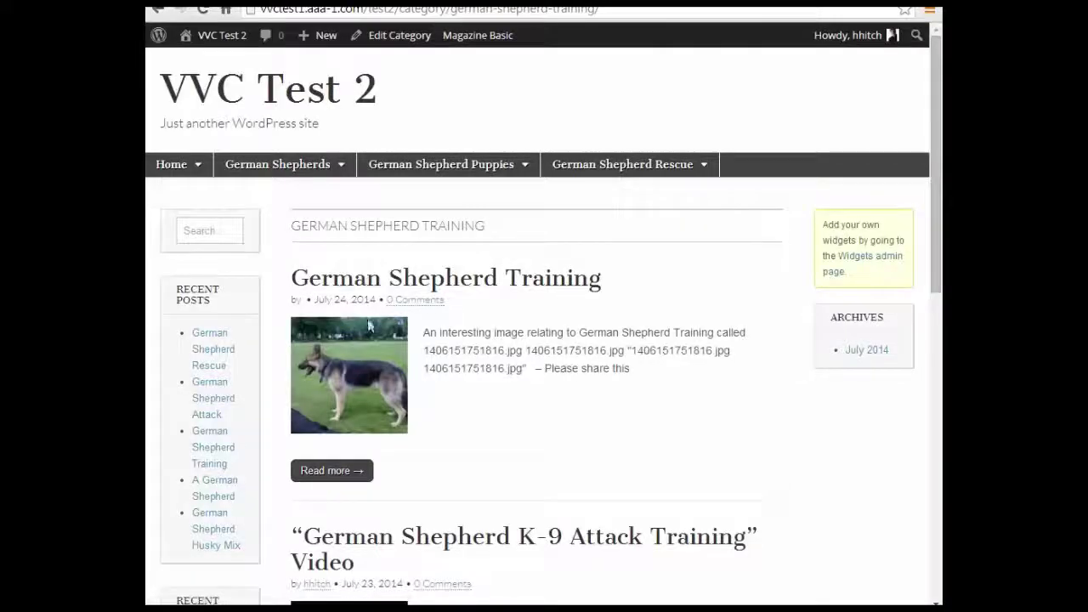
{"action": "left_click_drag", "start_coordinate": [936, 132], "coordinate": [939, 311]}
{"action": "scroll", "coordinate": [522, 411], "scroll_direction": "up", "scroll_amount": 1}
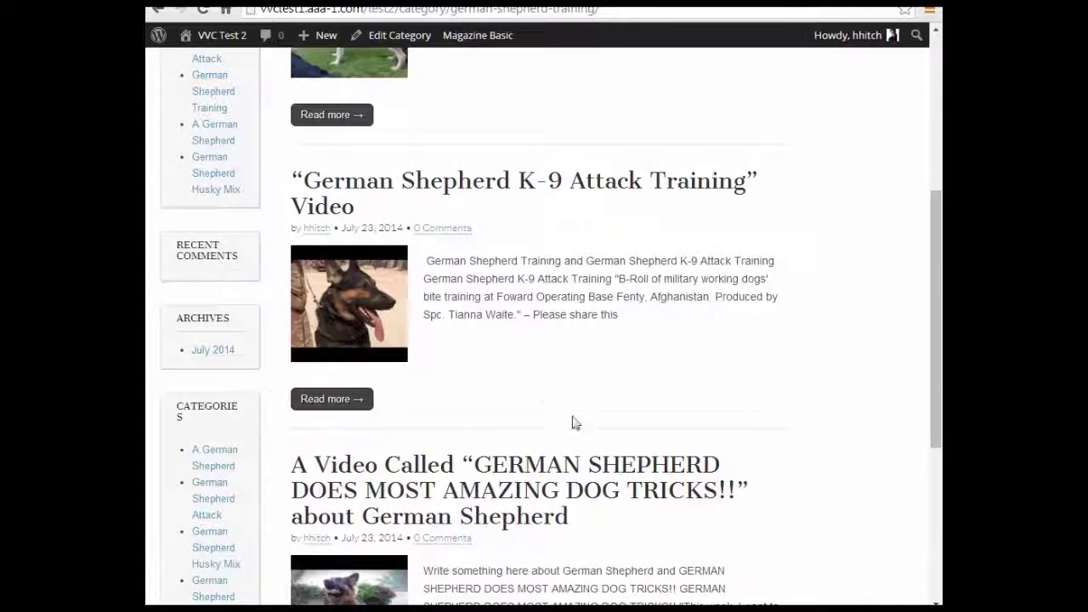
{"action": "left_click", "coordinate": [558, 189]}
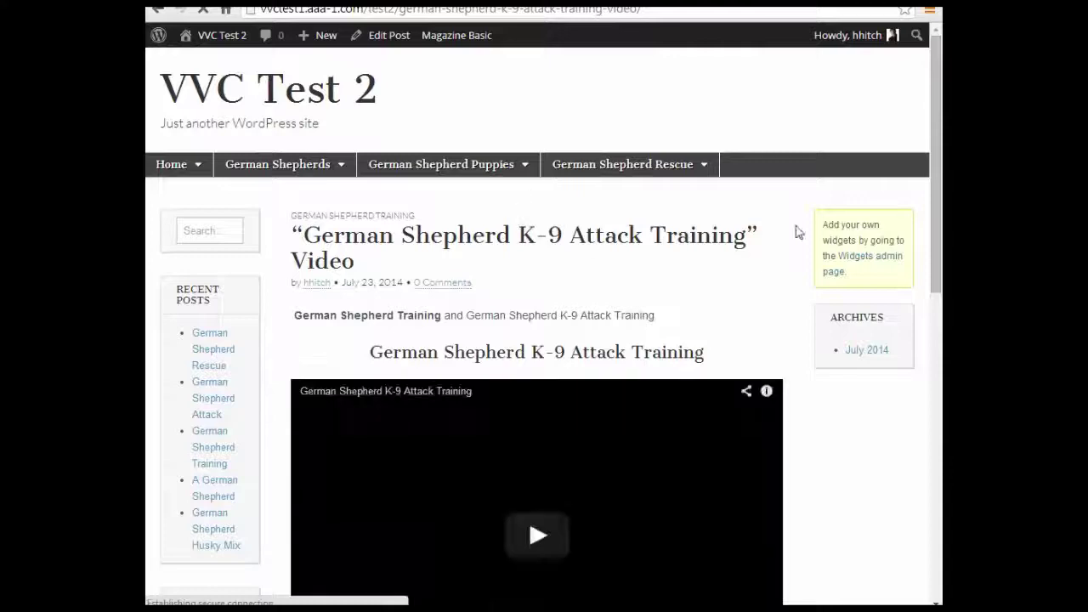
{"action": "mouse_move", "coordinate": [932, 99]}
{"action": "left_mouse_down"}
{"action": "mouse_move", "coordinate": [934, 215]}
{"action": "mouse_move", "coordinate": [934, 109]}
{"action": "left_mouse_up"}
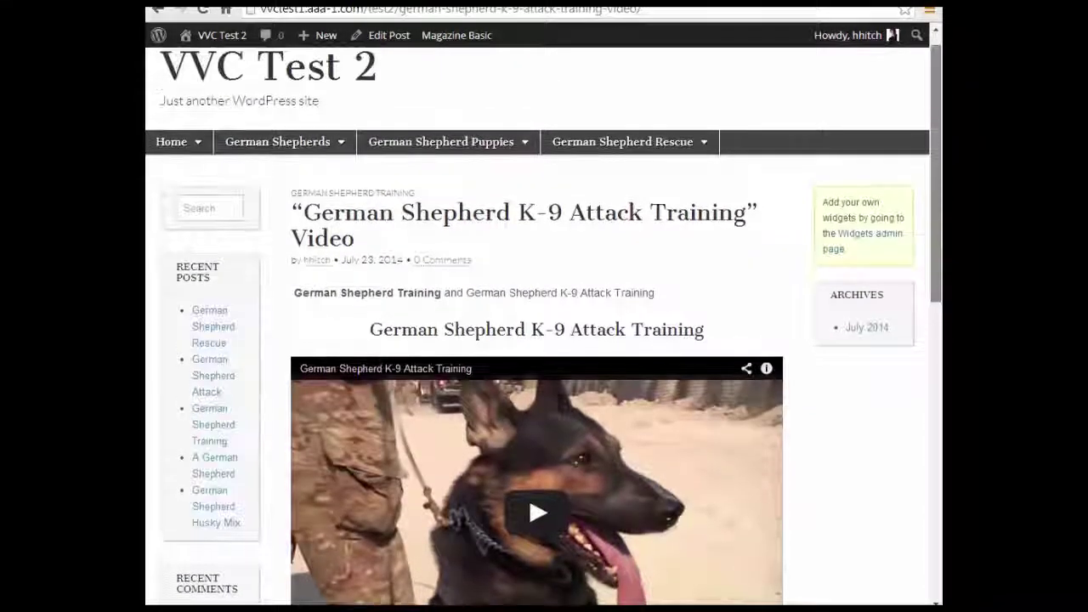